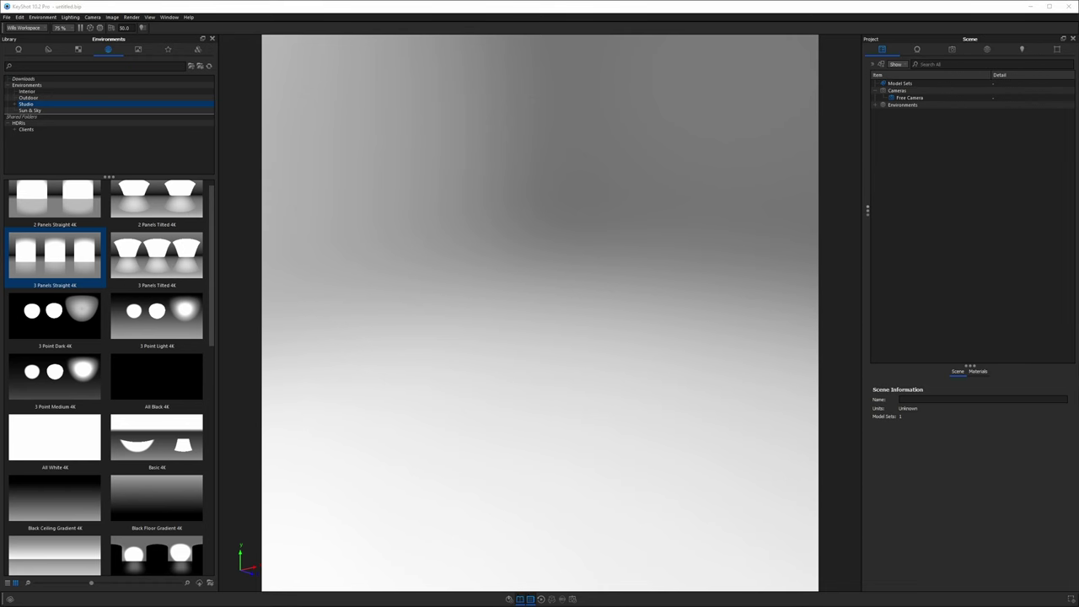
# Import the lounge chair FBX model into the default model set, centred and snapped to the ground, and open its leather material
pyautogui.moveTo(1078, 322); pyautogui.dragTo(530, 253)
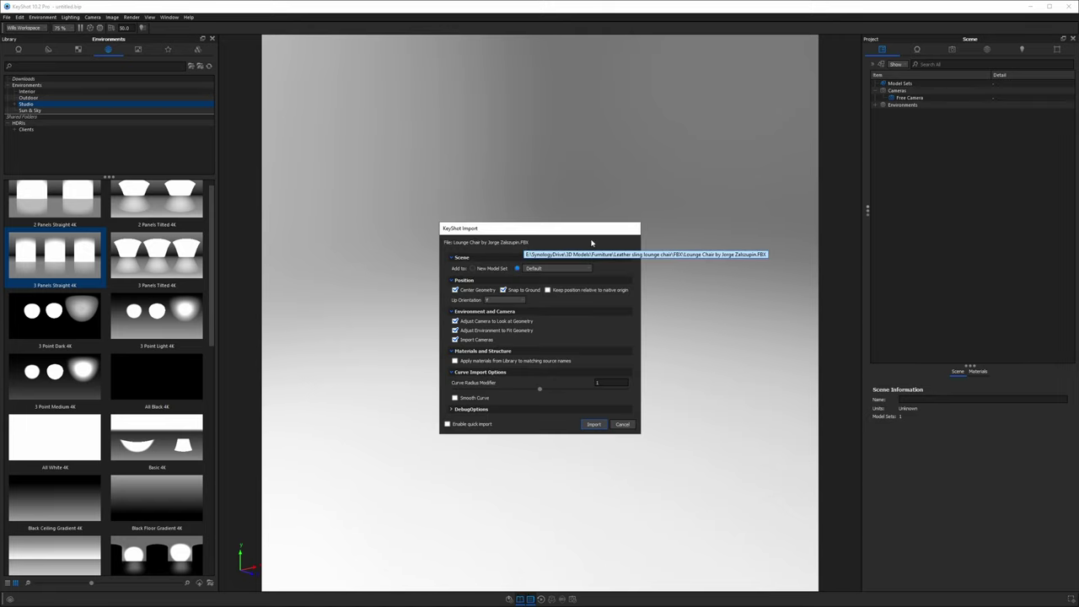
pyautogui.click(593, 424)
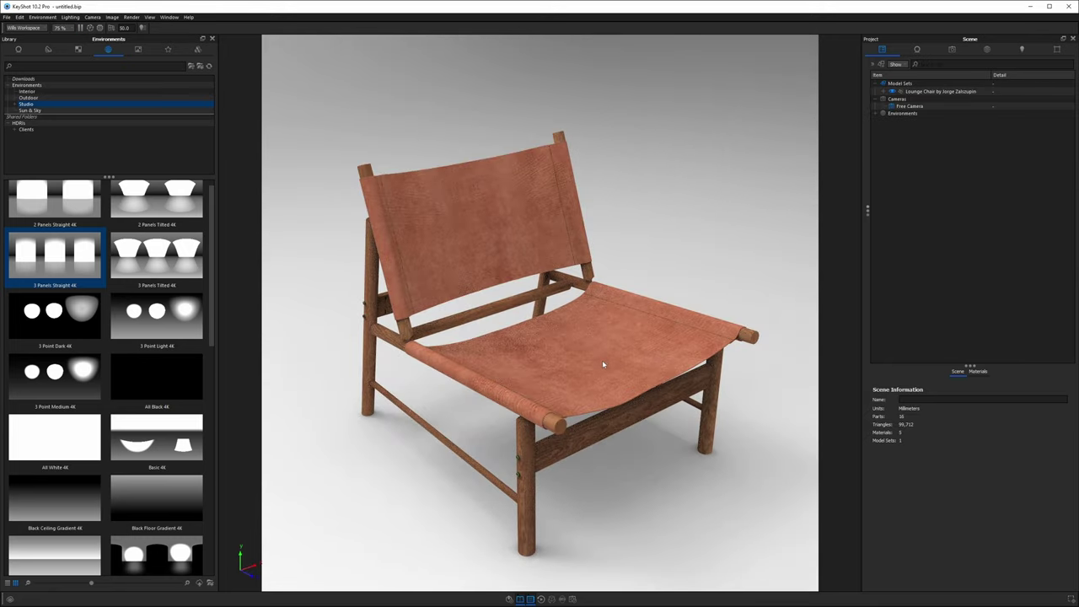
pyautogui.doubleClick(603, 360)
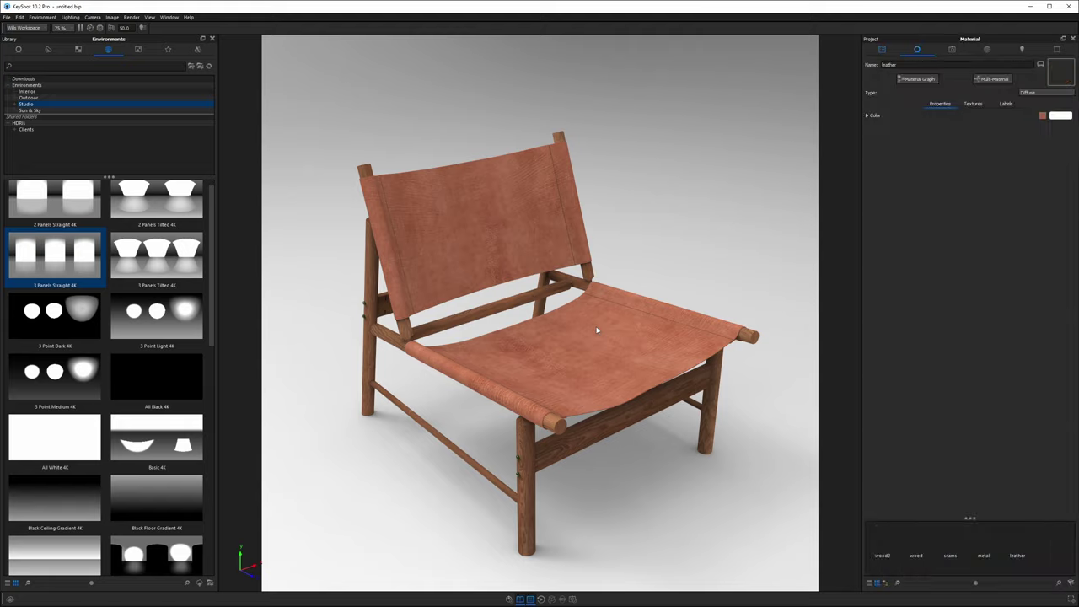
pyautogui.moveTo(574, 350); pyautogui.dragTo(632, 341)
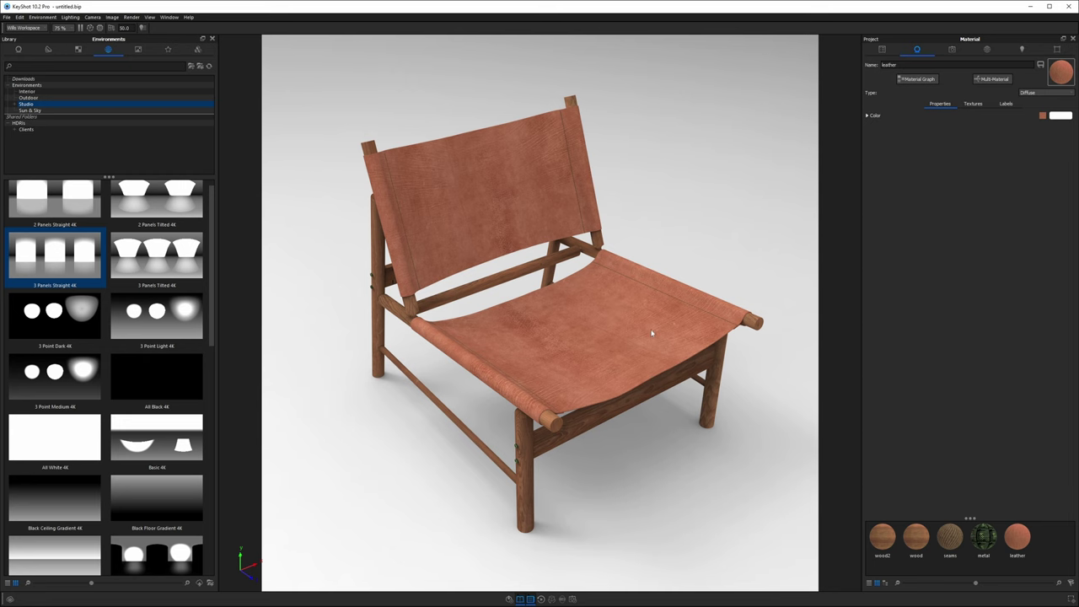
pyautogui.moveTo(651, 333); pyautogui.dragTo(452, 315)
# Light the chair scene with the 3 Panels Straight 4K studio environment
pyautogui.click(986, 50)
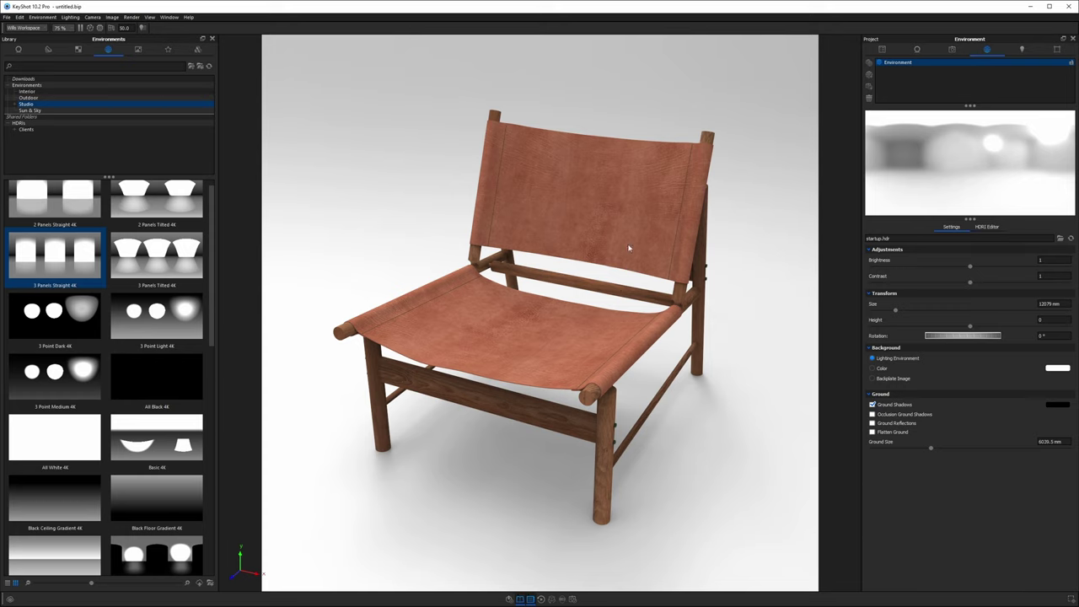
pyautogui.moveTo(651, 190); pyautogui.dragTo(613, 204)
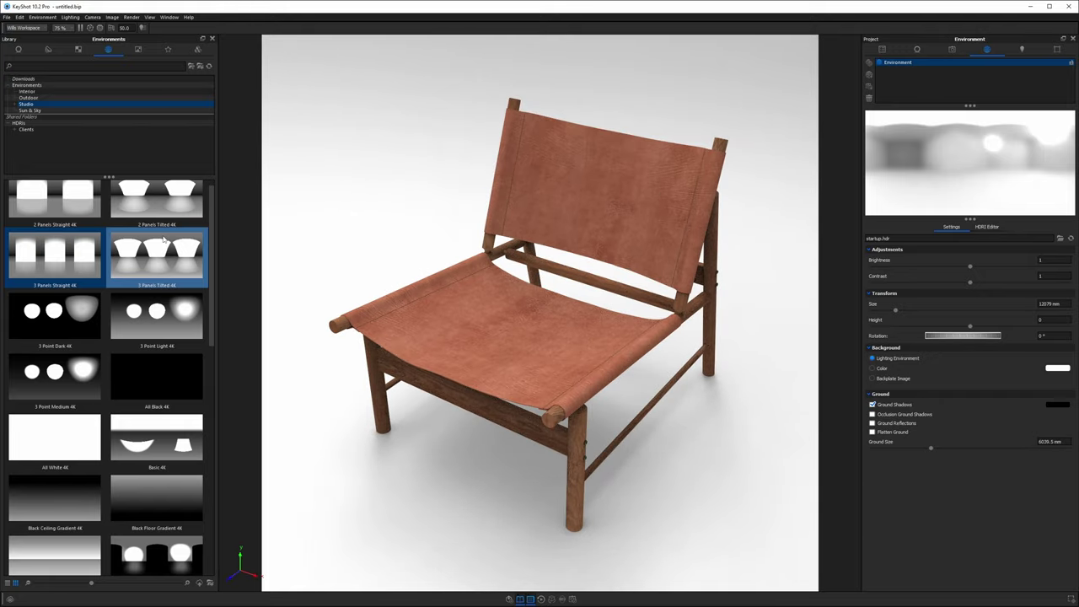
pyautogui.moveTo(55, 259); pyautogui.dragTo(344, 182)
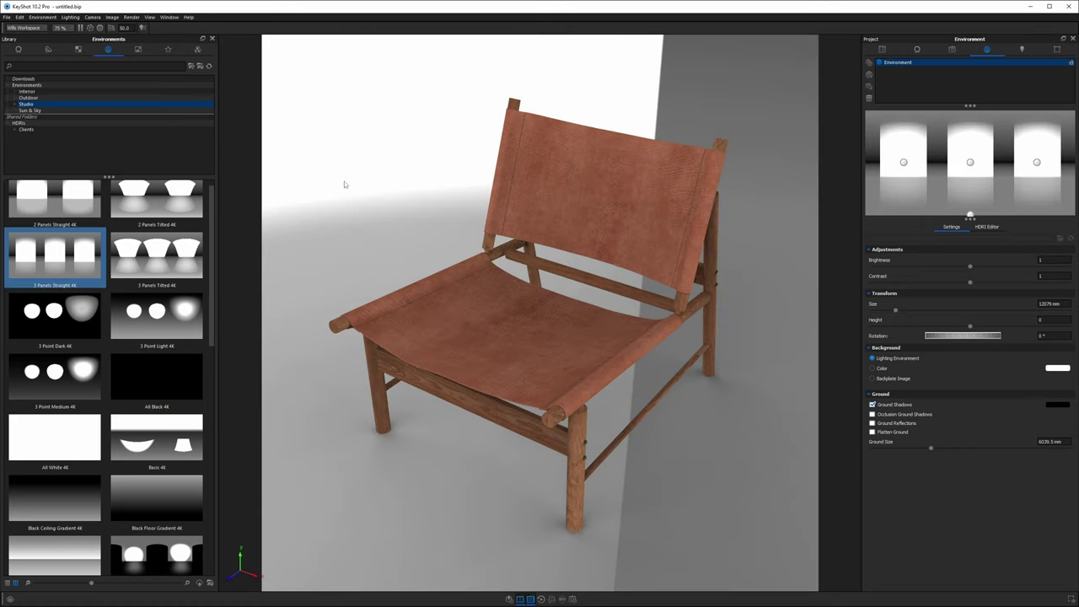
pyautogui.moveTo(691, 252); pyautogui.dragTo(716, 232, button='middle')
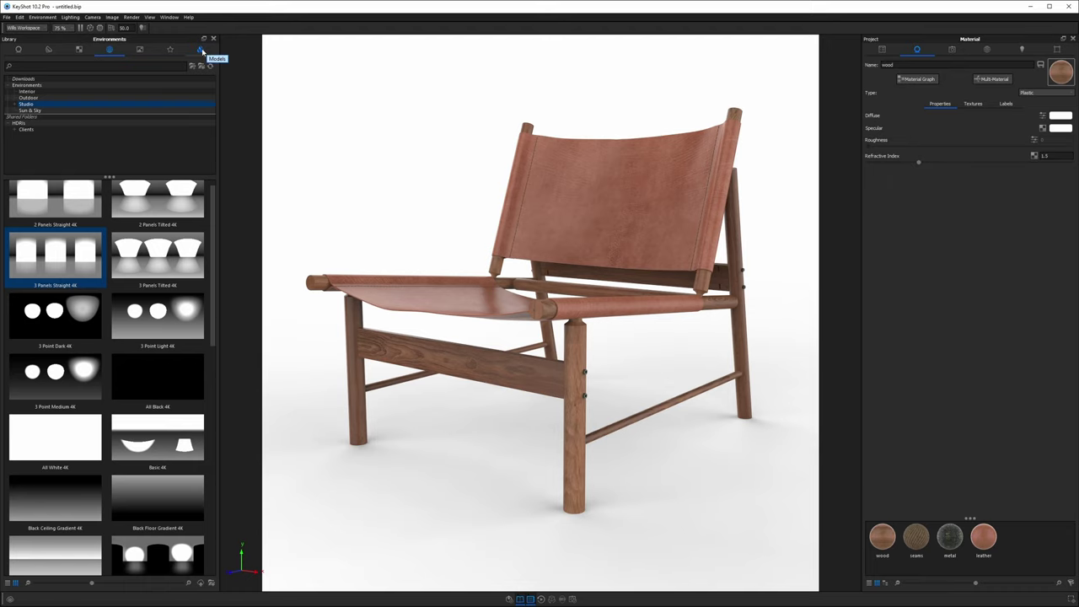
# Examine the Custom models in the library, including the Blue M&M, cactus, Talk Lamps and apartment 06
pyautogui.click(201, 50)
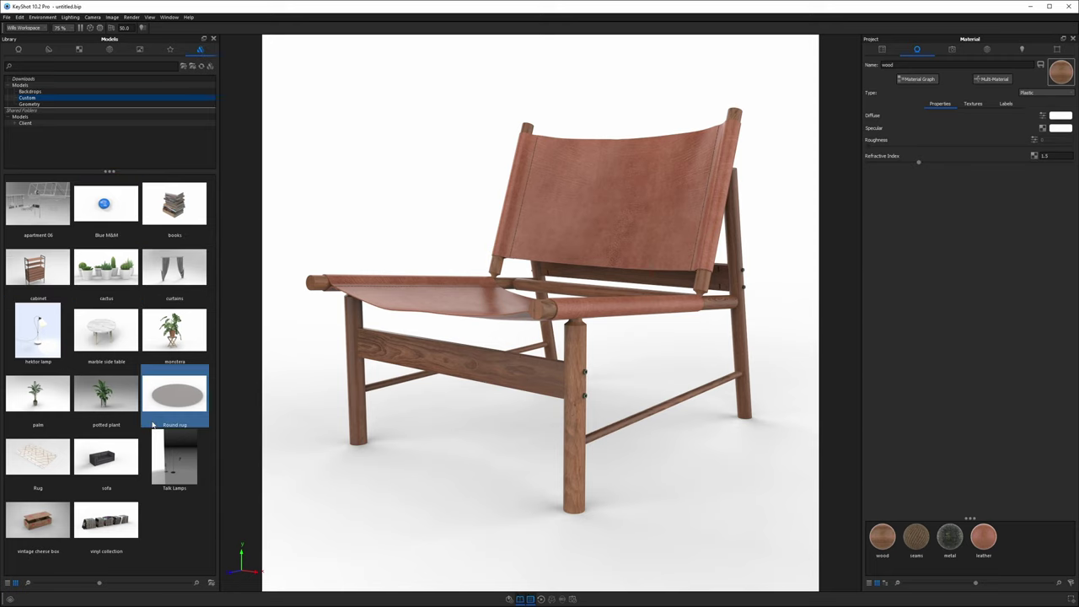
pyautogui.moveTo(115, 214)
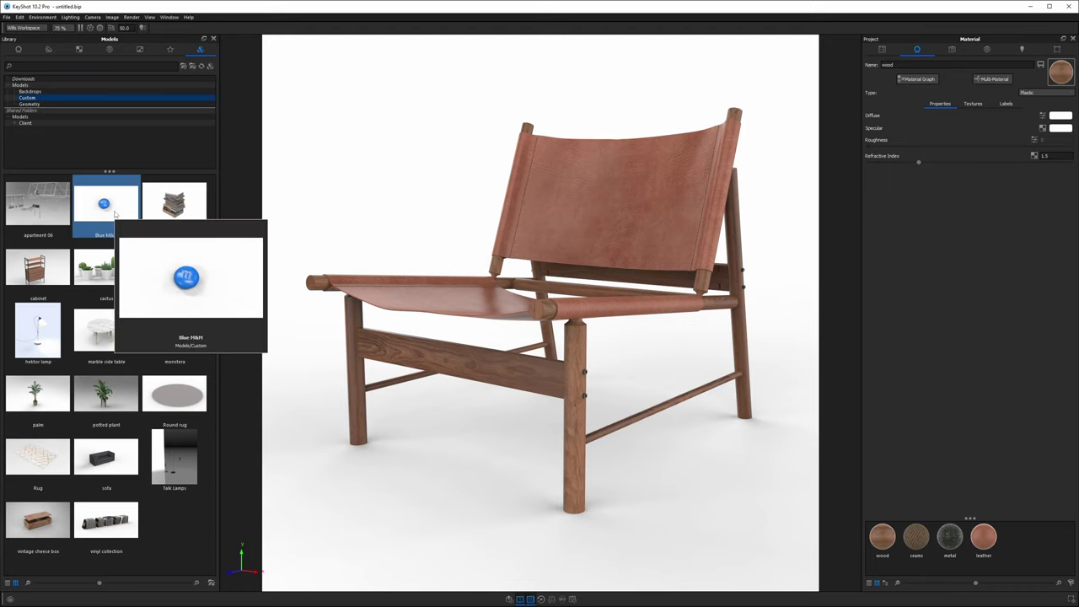
pyautogui.moveTo(101, 272)
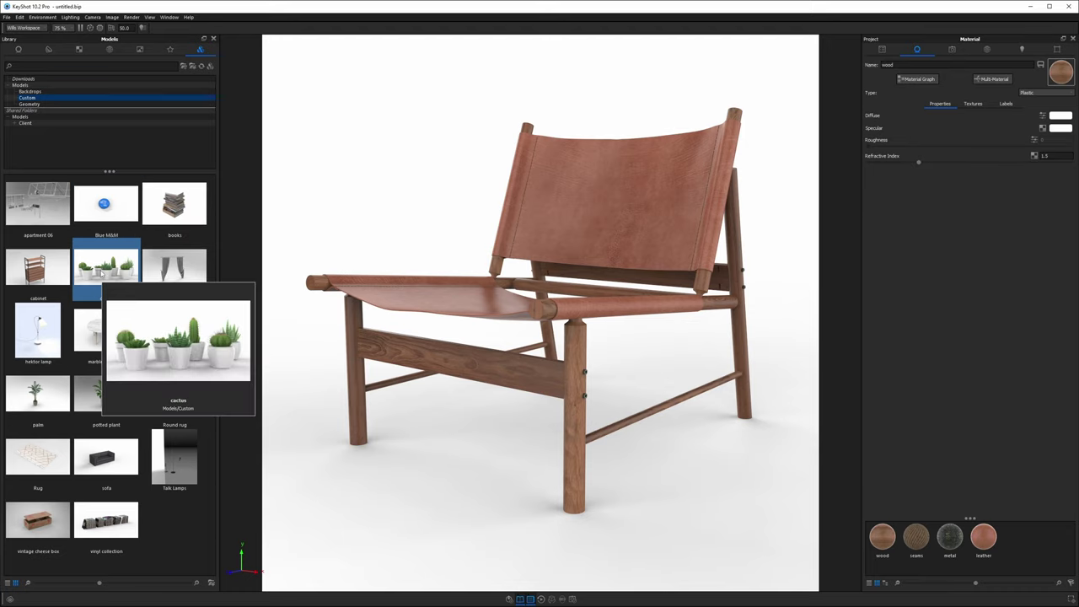
pyautogui.moveTo(176, 452)
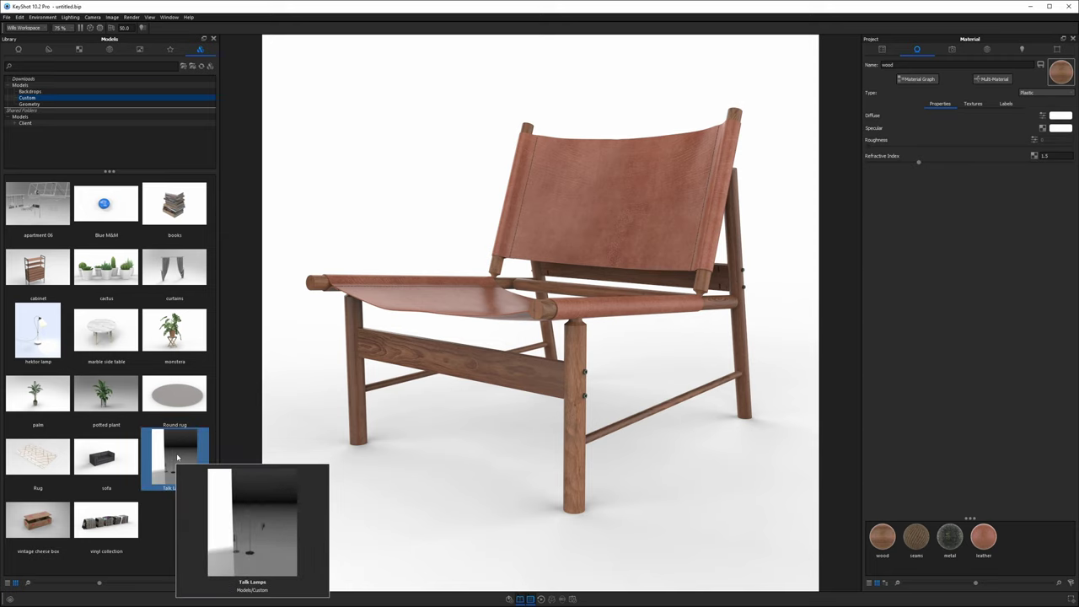
pyautogui.moveTo(50, 213)
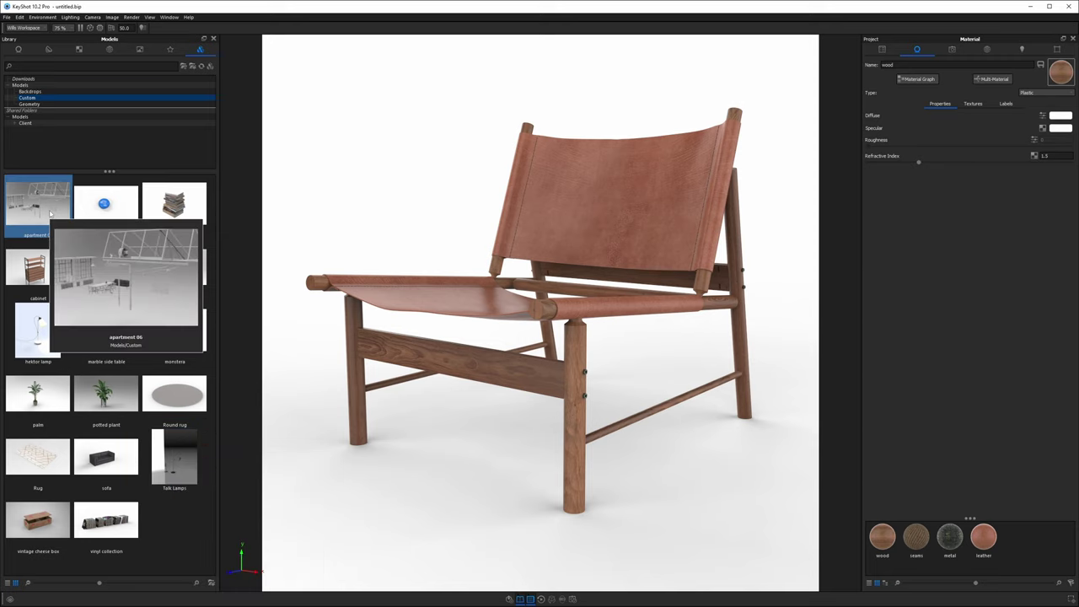
pyautogui.moveTo(39, 460)
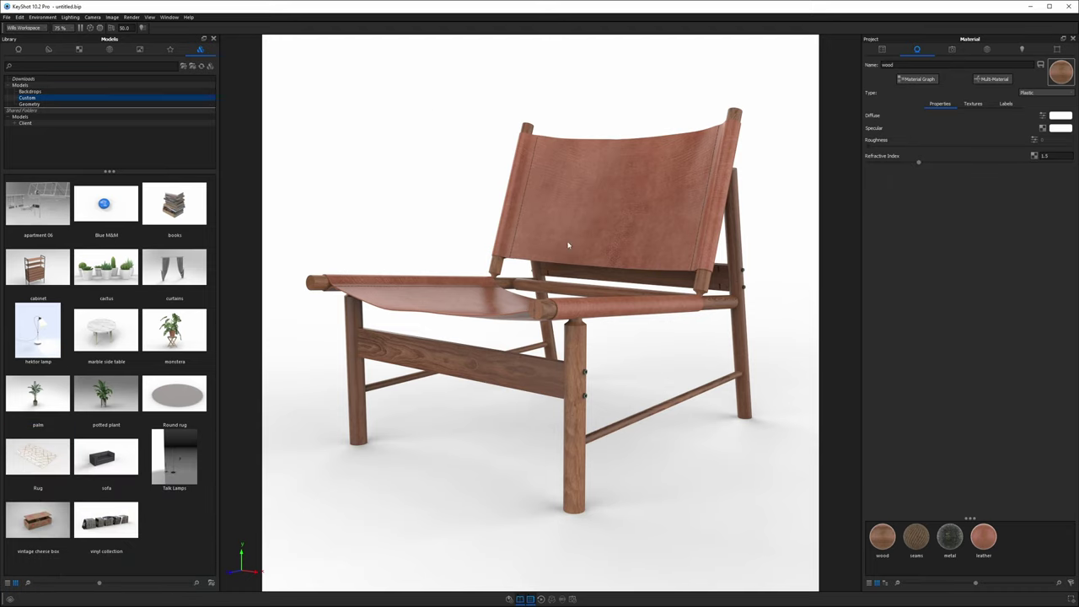
# Orbit the camera to a slightly higher three-quarter view of the whole chair
pyautogui.moveTo(504, 221); pyautogui.dragTo(541, 250)
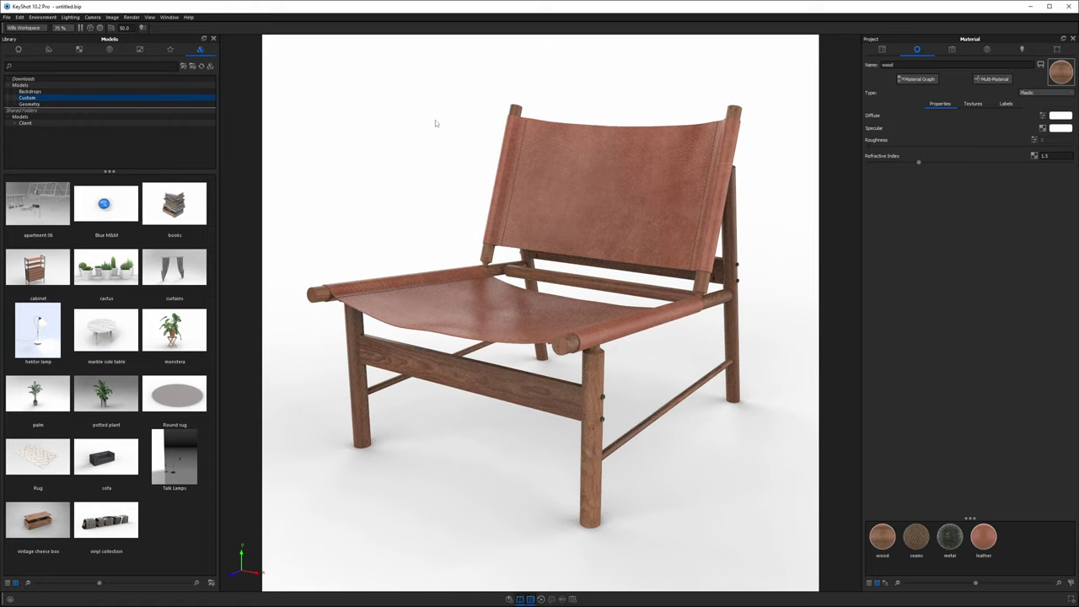
pyautogui.moveTo(448, 133); pyautogui.dragTo(429, 128)
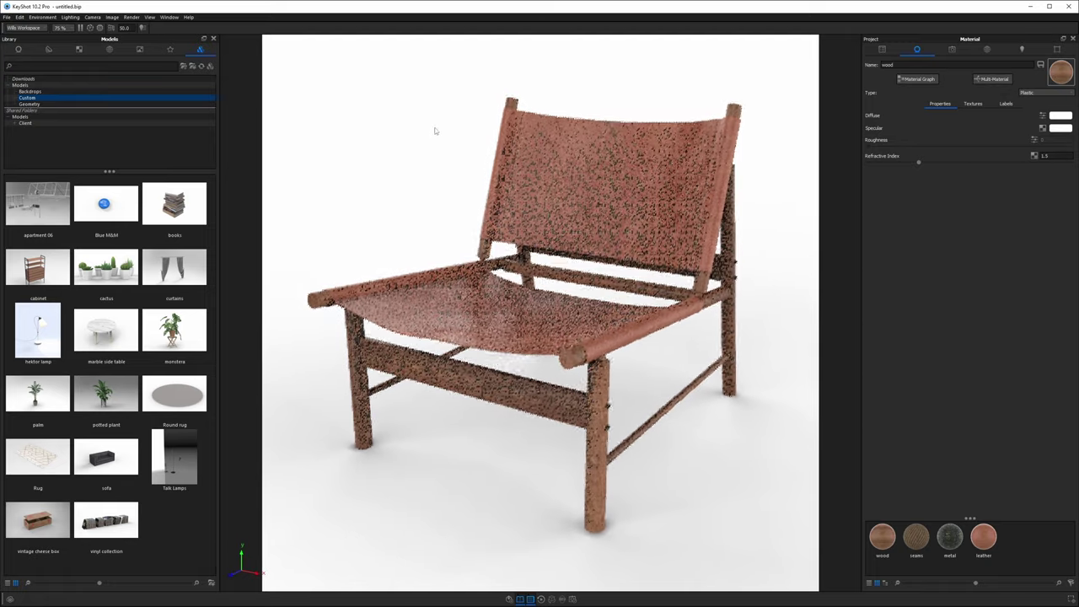
pyautogui.click(435, 128)
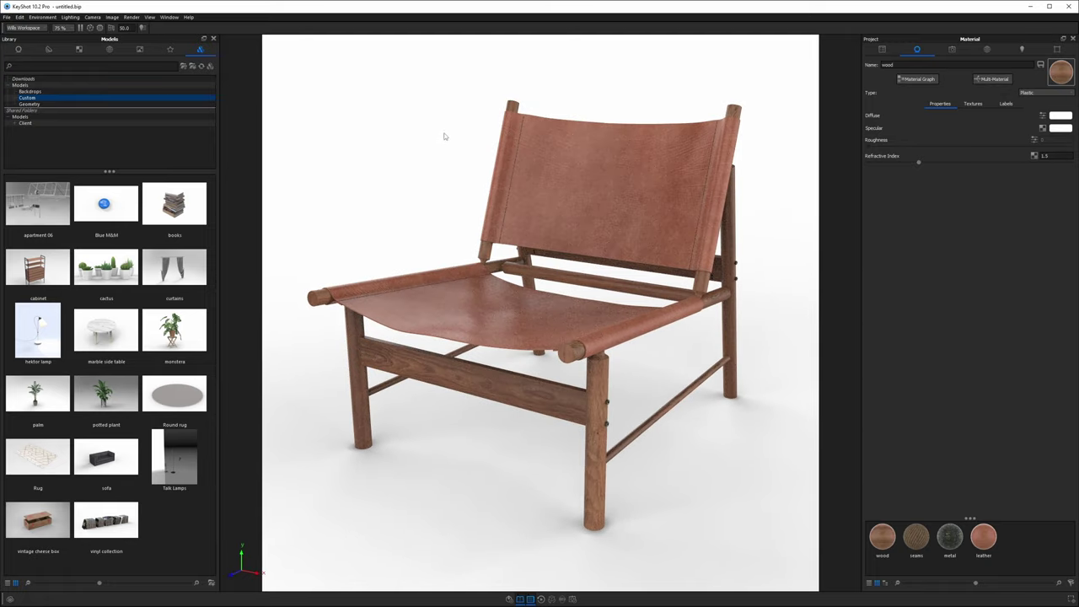
# Preview the lighting environment as the scene background and return the background to Color
pyautogui.click(987, 49)
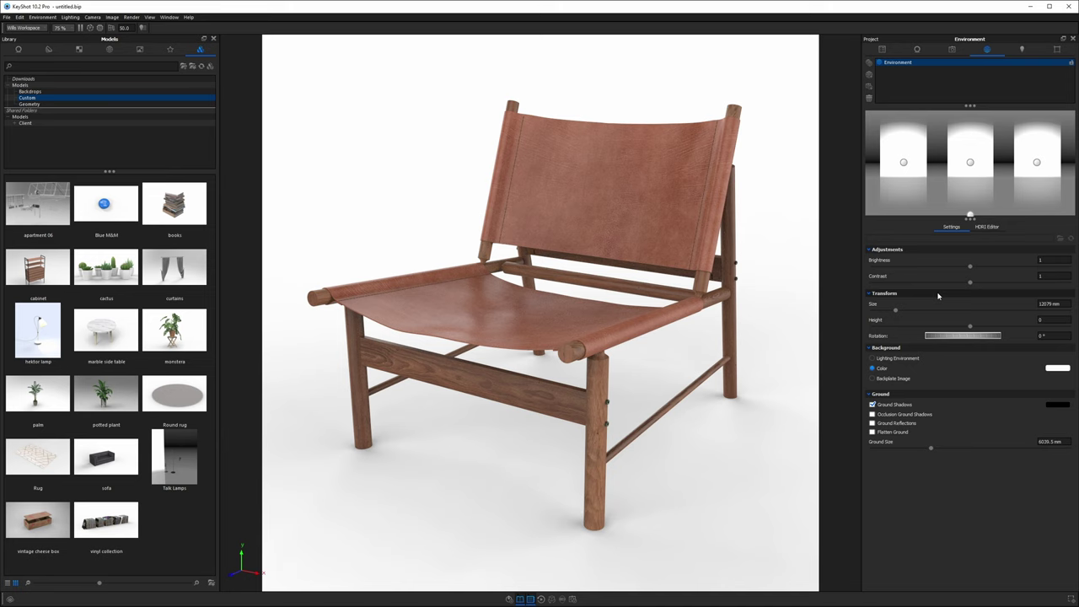
pyautogui.click(885, 359)
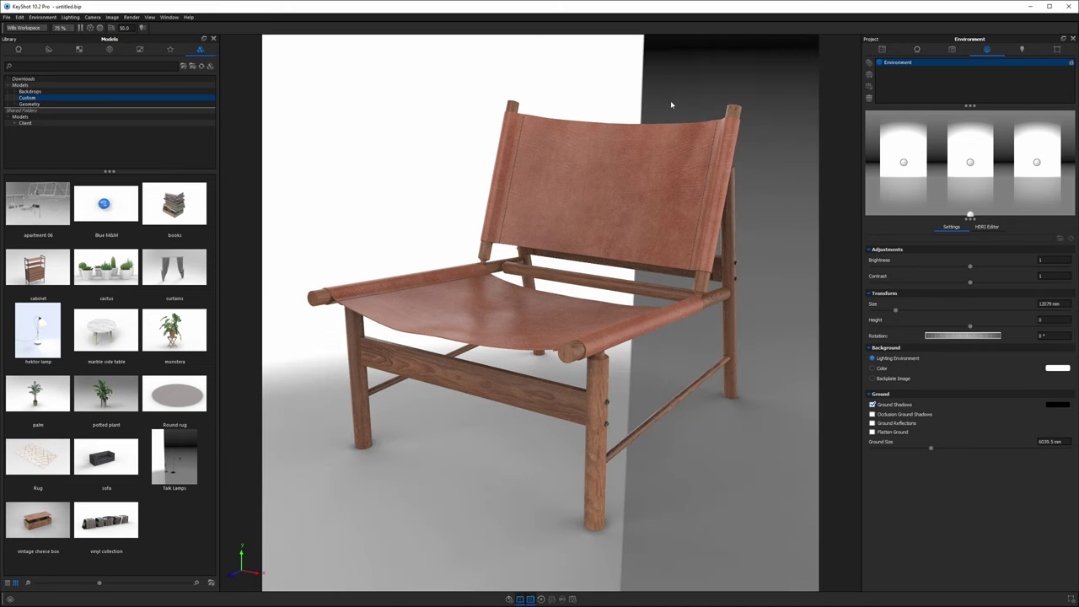
pyautogui.click(873, 368)
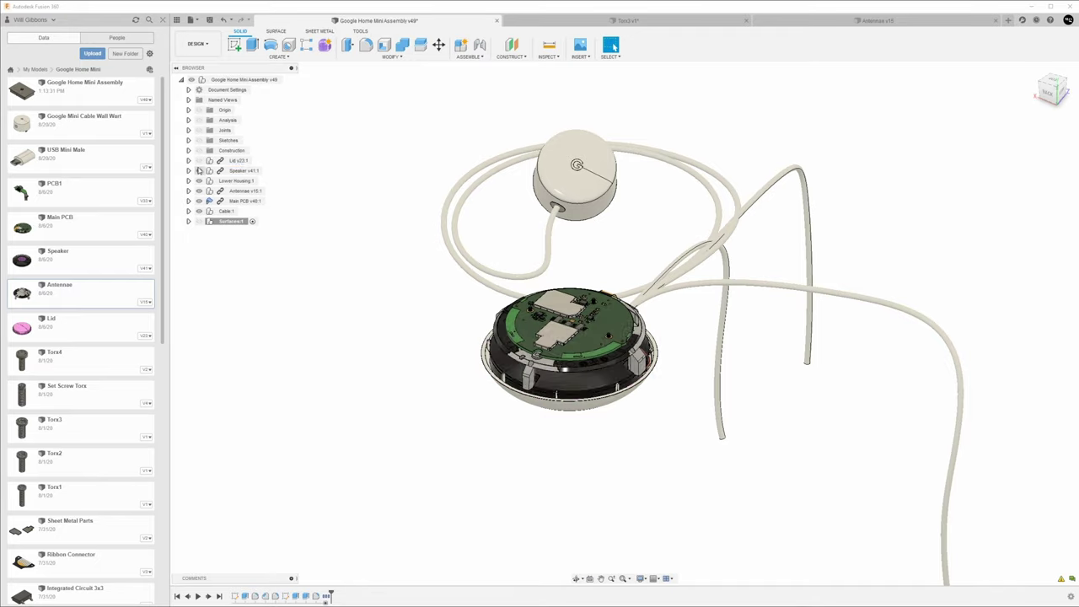
# In Fusion 360, show the lid of the Google Home Mini assembly and bring up the Antennas v15 document
pyautogui.click(199, 160)
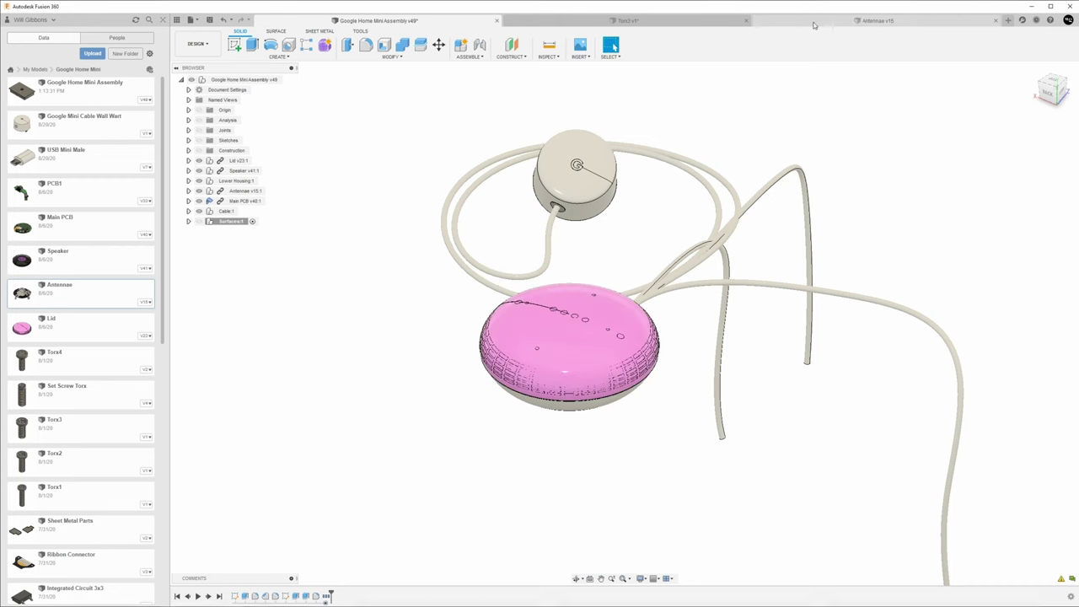
pyautogui.click(877, 20)
pyautogui.keyDown('shift'); pyautogui.moveTo(725, 178); pyautogui.dragTo(644, 239, button='middle'); pyautogui.keyUp('shift')
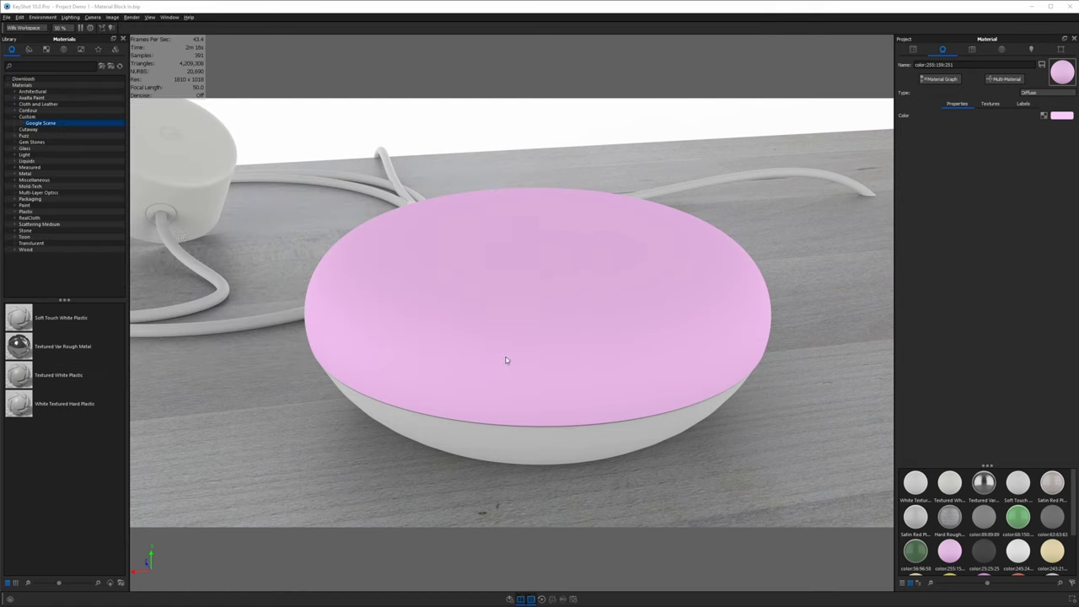
# In KeyShot, apply Soft Touch White Plastic to the pink lid and the ash texture to the tabletop
pyautogui.moveTo(33, 318); pyautogui.dragTo(542, 296)
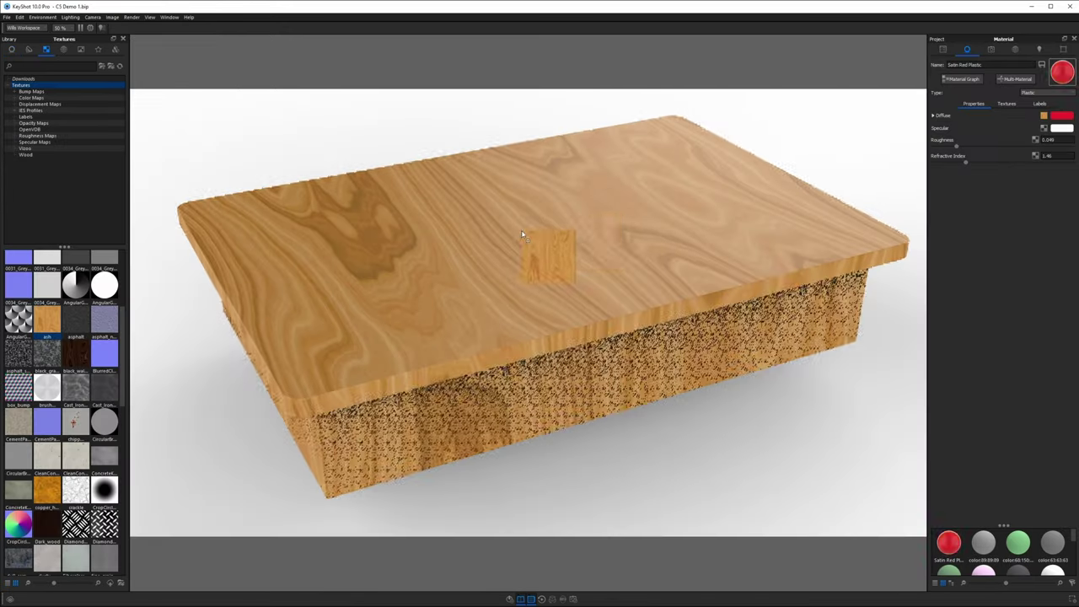
pyautogui.moveTo(540, 240); pyautogui.dragTo(595, 269)
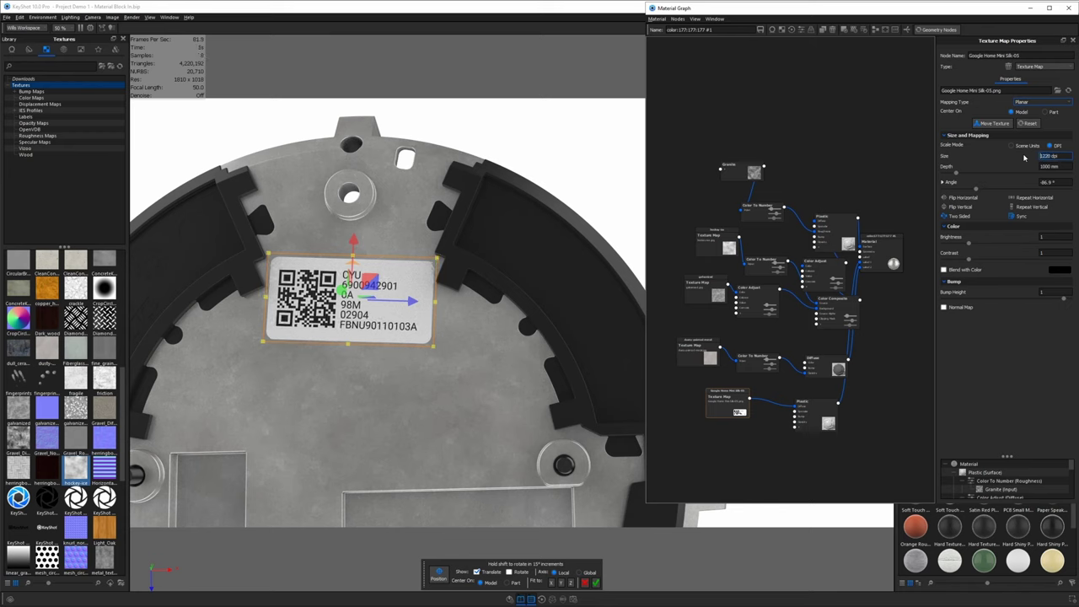
# Set the QR label's texture map size to 1220 dpi and toggle the visibility of the Lower Housing
pyautogui.press('Return')
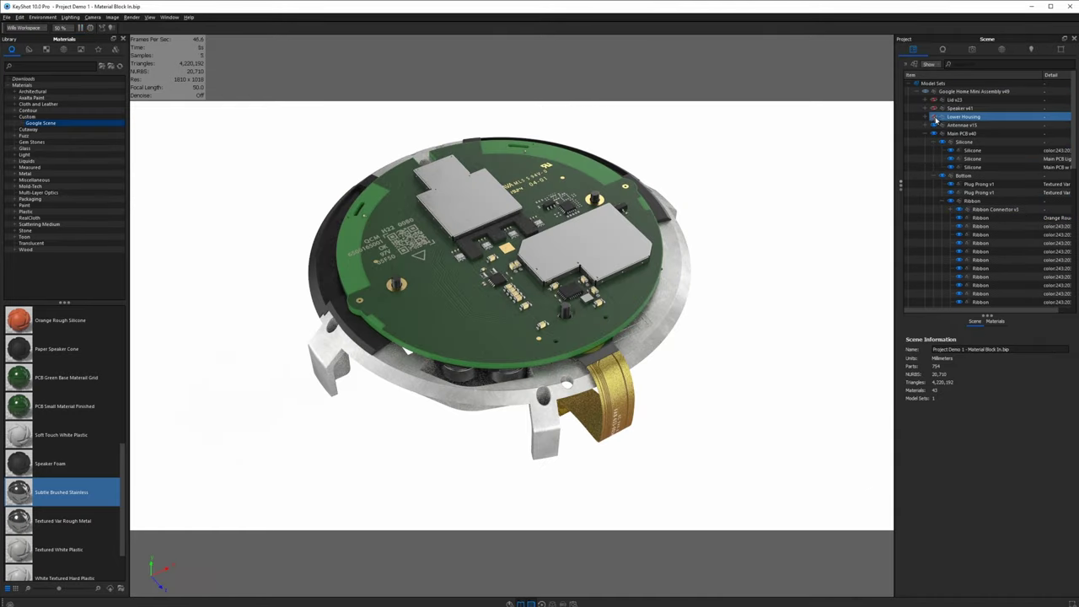
pyautogui.click(934, 116)
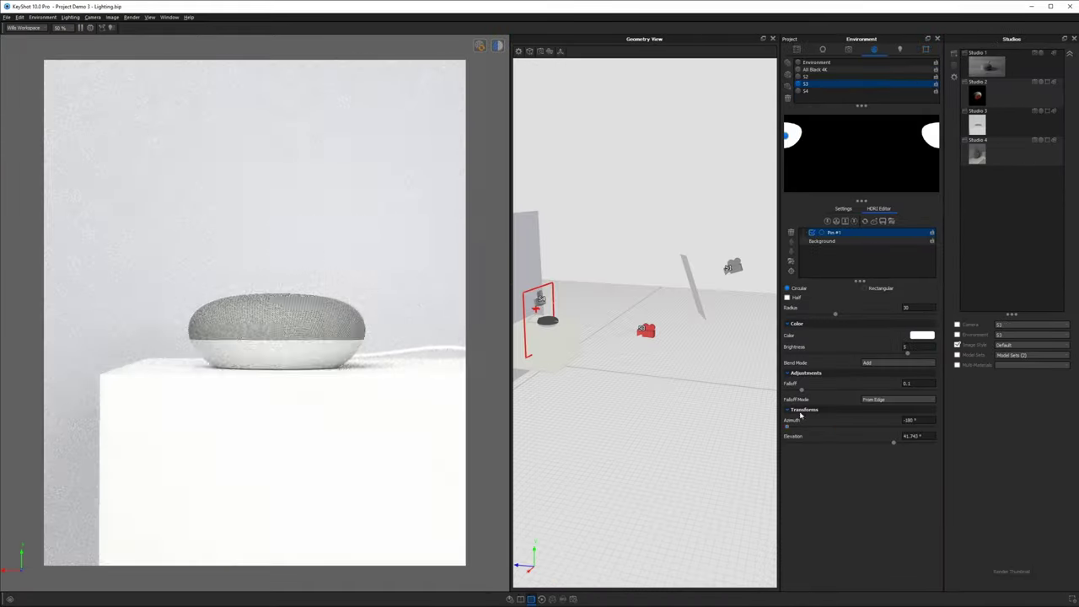
# Rotate light Pin #1 of environment S3 around the scene by increasing its azimuth from the minimum
pyautogui.moveTo(788, 425); pyautogui.dragTo(850, 428)
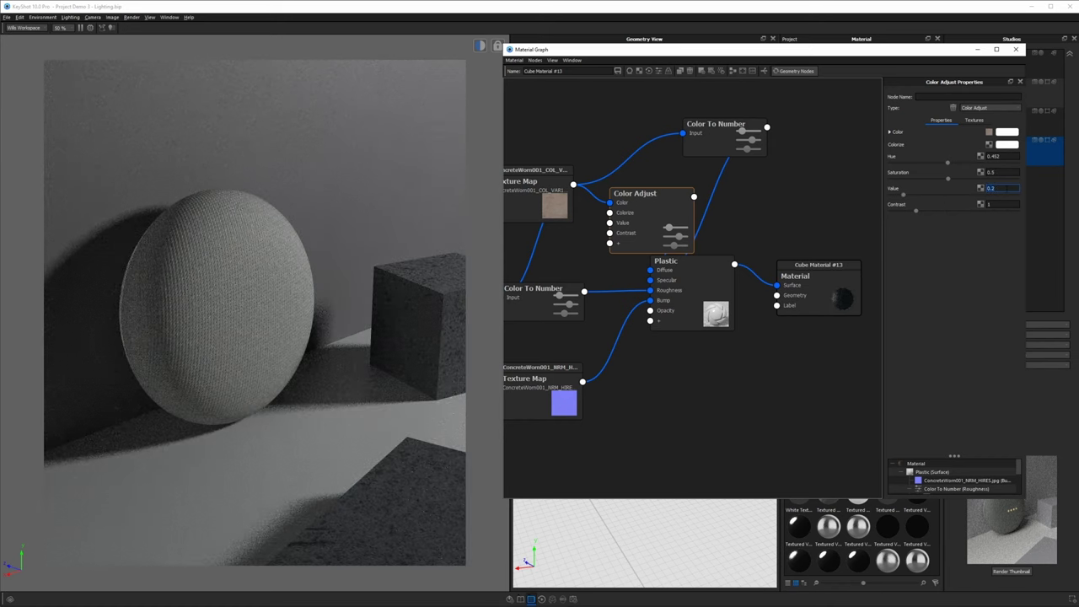
# Switch to File Explorer and look through the course lesson videos in the _Final Videos folder
pyautogui.hotkey('alt', 'Tab')
pyautogui.hotkey('alt', 'Tab')
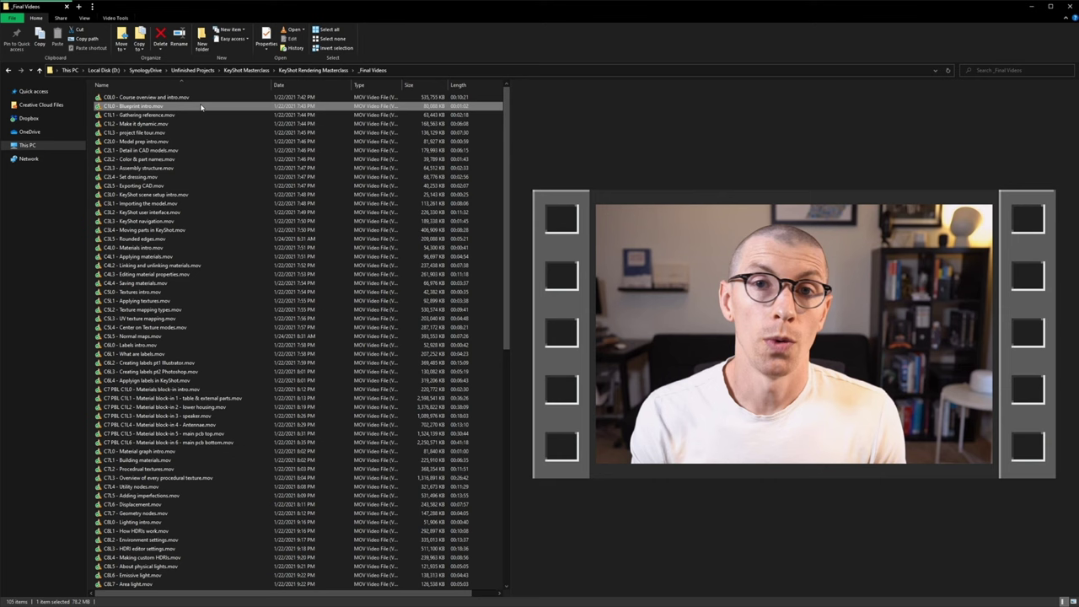
pyautogui.press('Down')
pyautogui.press('Down')
pyautogui.press('Down')
pyautogui.press('Down')
pyautogui.press('Down')
pyautogui.press('Down')
pyautogui.press('Down')
pyautogui.press('Down')
pyautogui.press('Down')
pyautogui.press('Down')
pyautogui.press('Down')
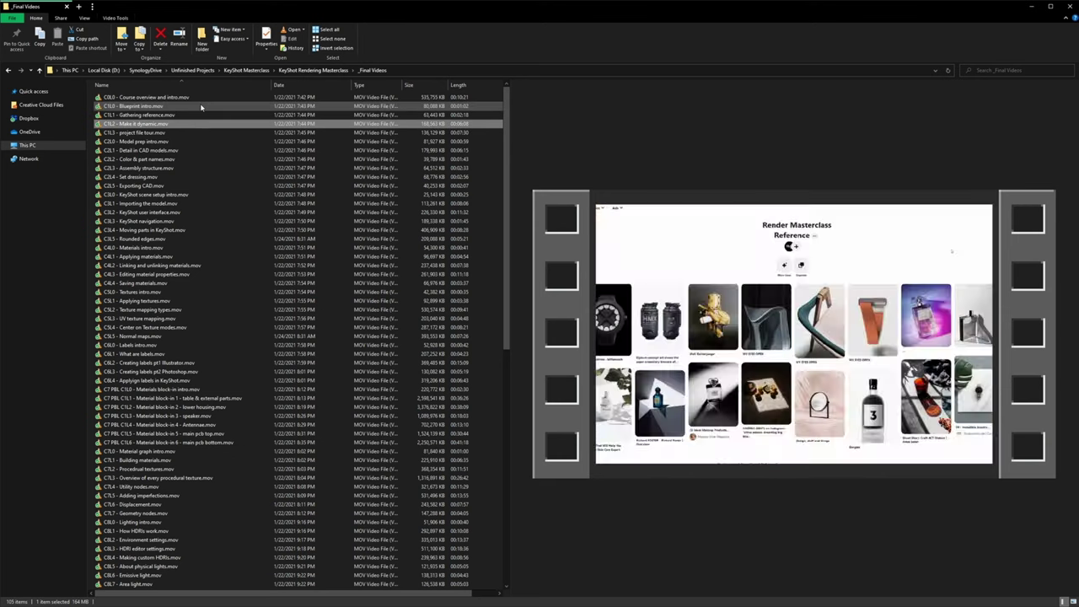
pyautogui.press('Down')
pyautogui.press('Down')
pyautogui.press('Down')
pyautogui.press('Down')
pyautogui.press('Down')
pyautogui.press('Down')
pyautogui.press('Down')
pyautogui.press('Down')
pyautogui.press('Down')
pyautogui.press('Down')
pyautogui.press('Down')
pyautogui.press('Down')
pyautogui.press('Down')
pyautogui.press('Down')
pyautogui.press('Down')
pyautogui.press('Down')
pyautogui.press('Down')
pyautogui.press('Down')
pyautogui.press('Down')
pyautogui.press('Down')
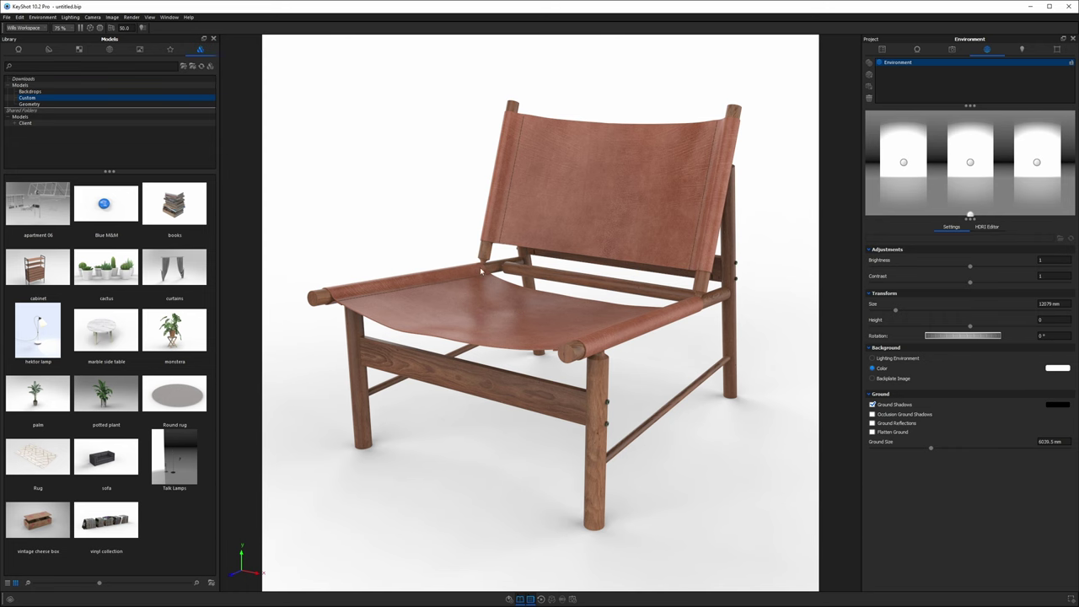
# In KeyShot, add the chair to the Custom models library as "Low Slung Armchair", including only the Default model set's geometry
pyautogui.click(211, 67)
pyautogui.moveTo(126, 253); pyautogui.dragTo(651, 167)
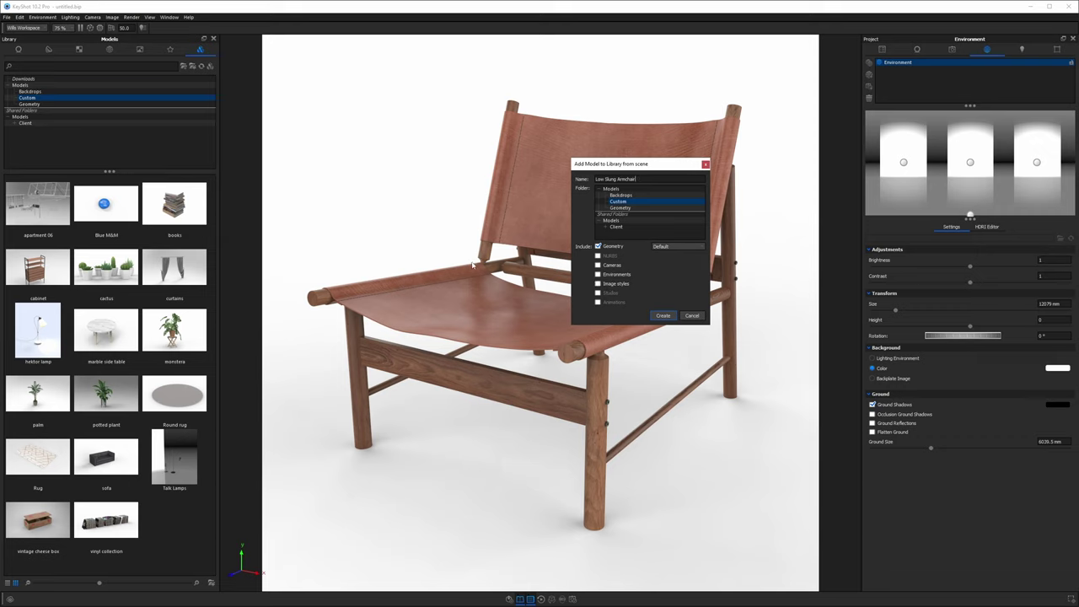
pyautogui.click(662, 246)
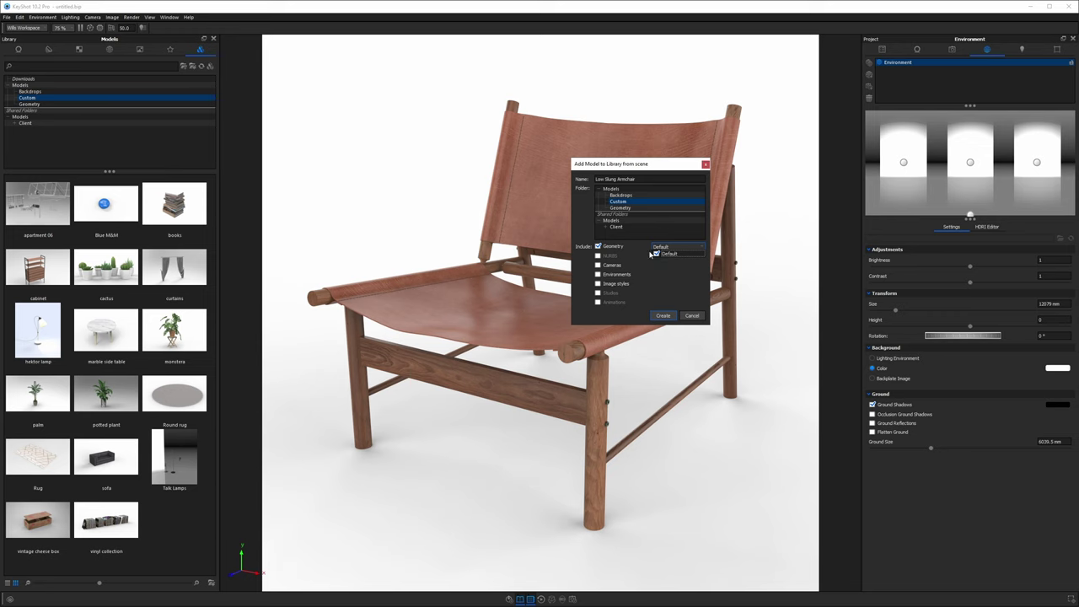
pyautogui.click(606, 281)
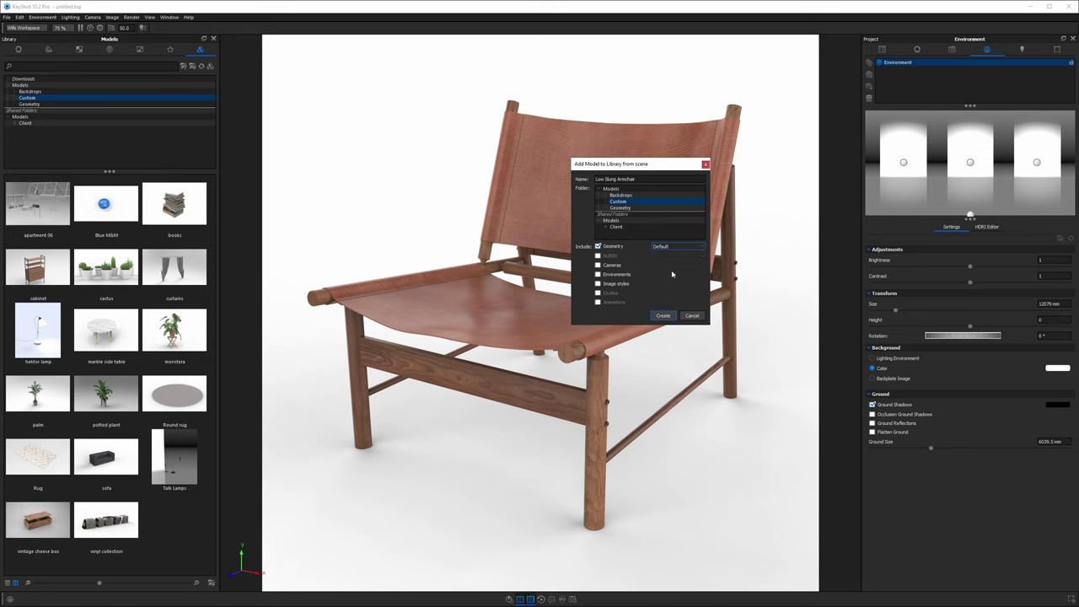
pyautogui.click(665, 317)
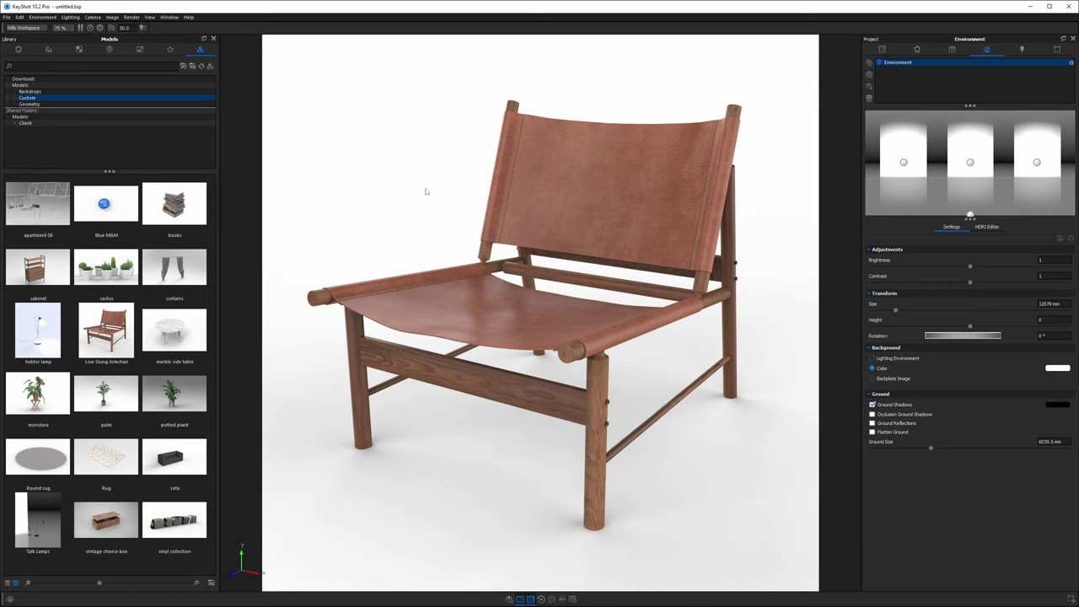
# Zoom the camera out to leave wide empty space around the armchair
pyautogui.click(105, 325)
pyautogui.scroll(-10, 436, 210)
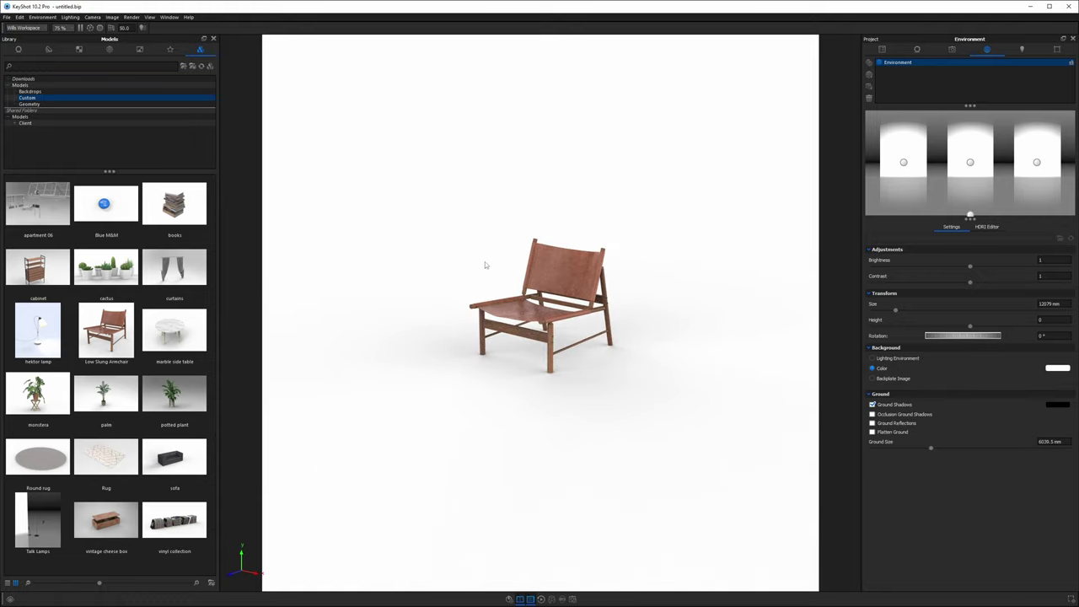
pyautogui.moveTo(483, 255); pyautogui.dragTo(487, 212)
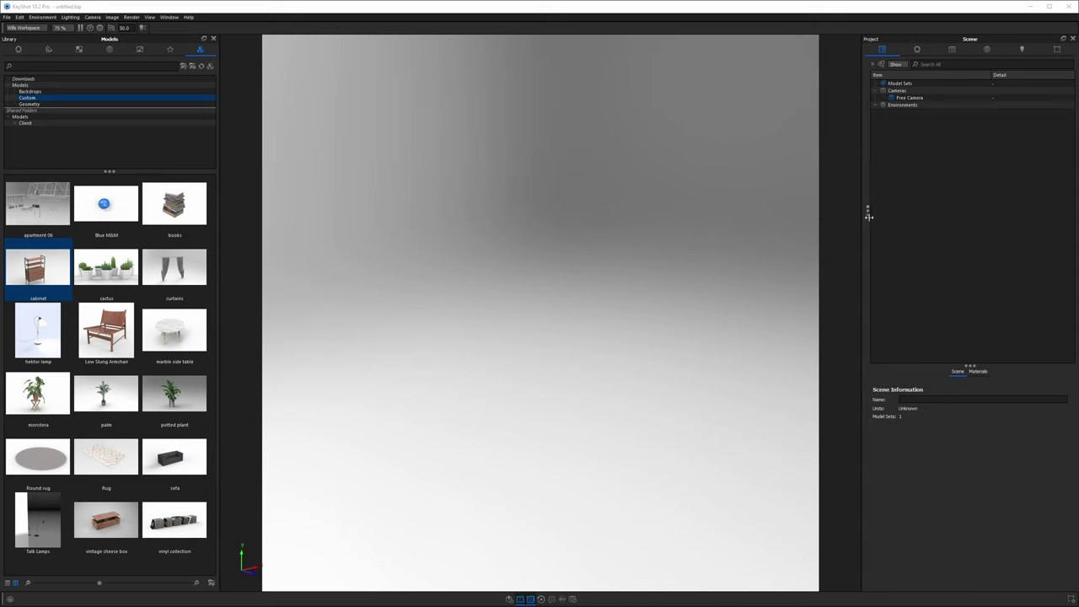
# Reveal the model sets list, add an "armchair" model set without cloned models, and place the Low Slung Armchair in it
pyautogui.moveTo(869, 217); pyautogui.dragTo(913, 209)
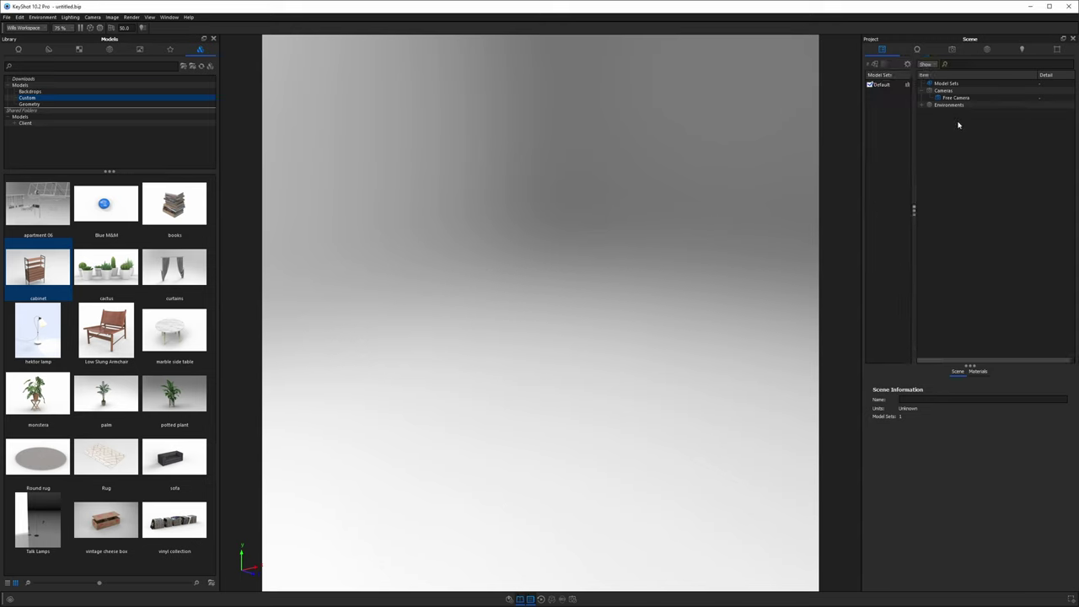
pyautogui.click(875, 65)
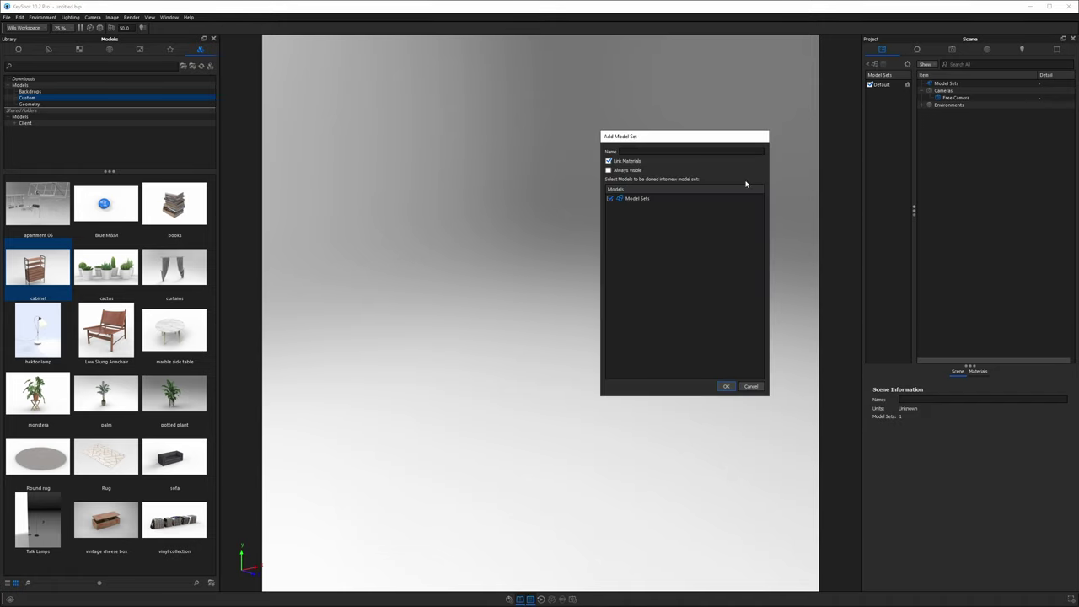
pyautogui.click(610, 198)
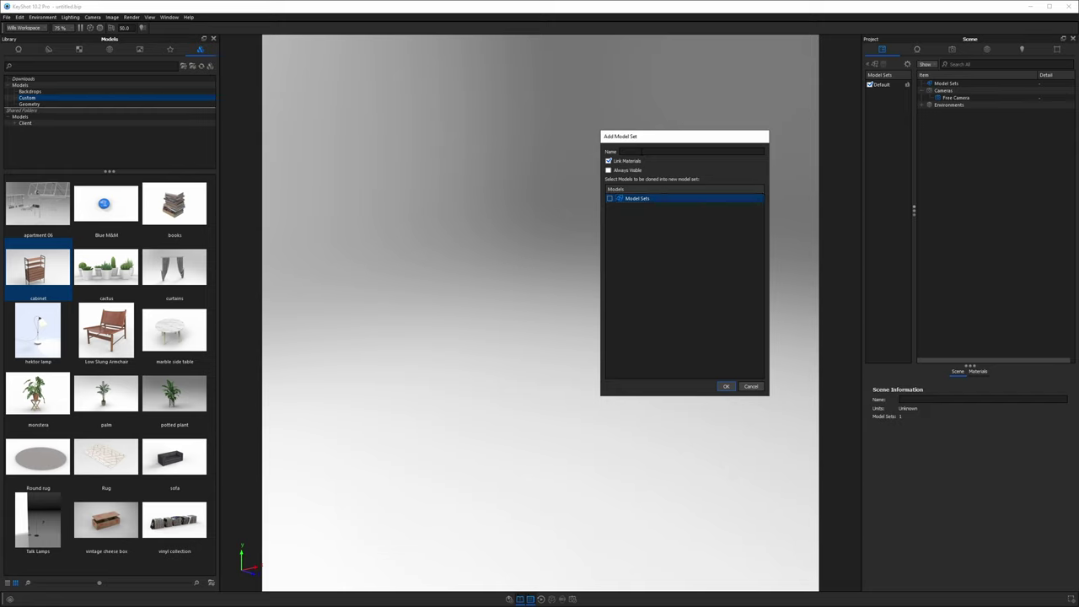
pyautogui.click(641, 151)
pyautogui.write('armchair')
pyautogui.press('Return')
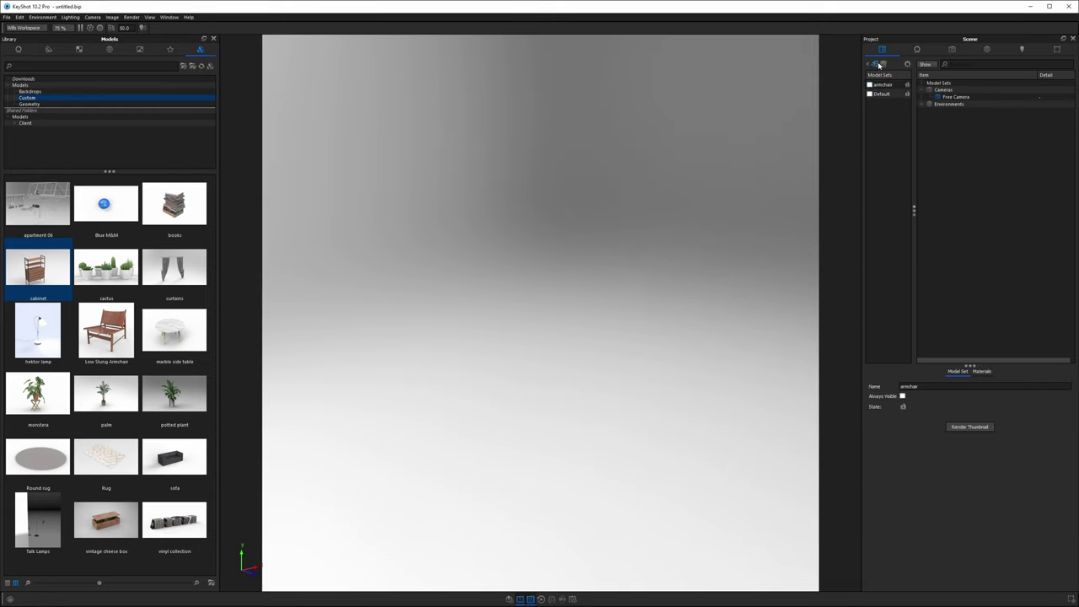
pyautogui.moveTo(107, 330); pyautogui.dragTo(494, 330)
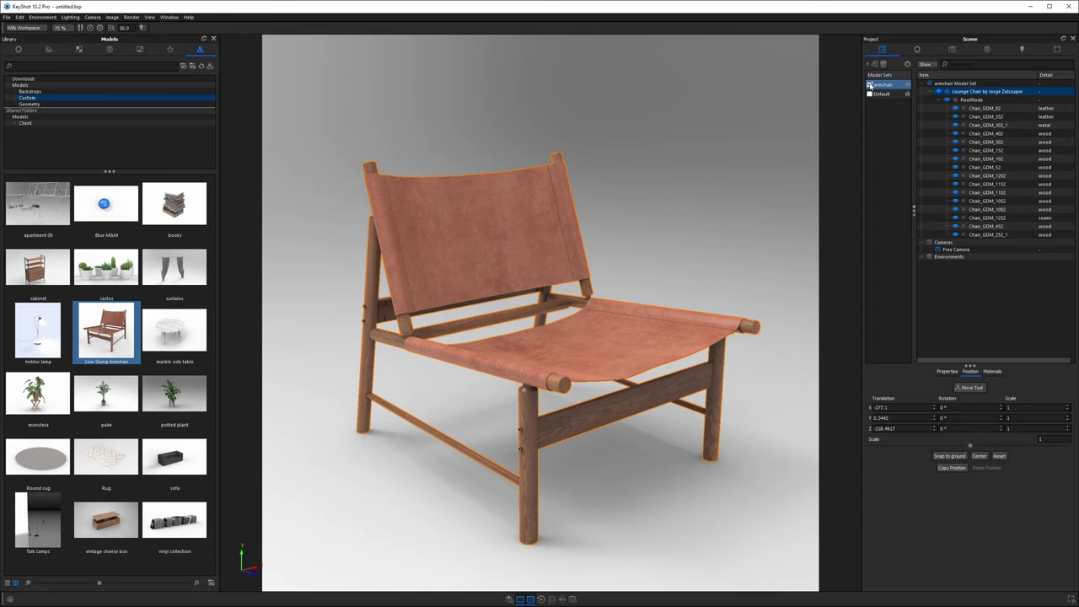
# Hide the armchair set and add a "Plants" model set containing the potted plant and monstera from the Custom library
pyautogui.click(870, 85)
pyautogui.click(877, 64)
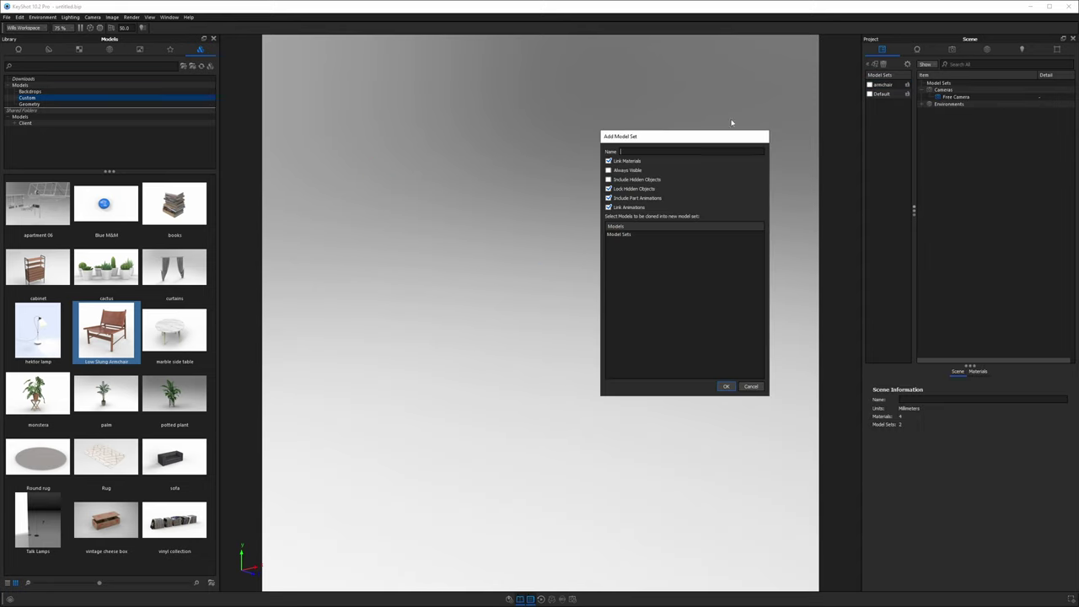
pyautogui.click(726, 386)
pyautogui.moveTo(177, 390); pyautogui.dragTo(673, 295)
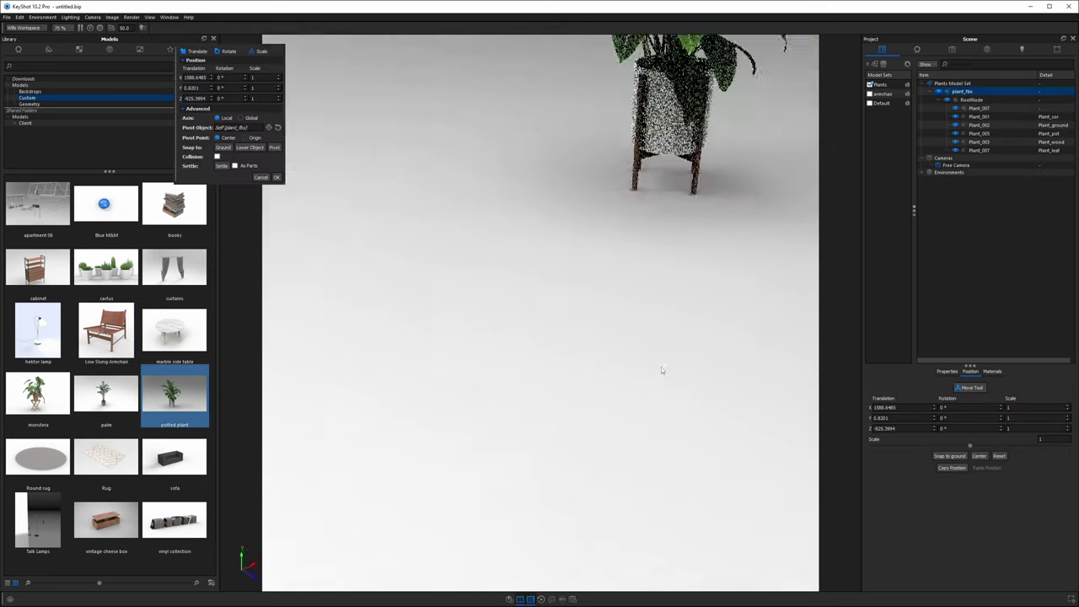
pyautogui.moveTo(37, 392); pyautogui.dragTo(442, 278)
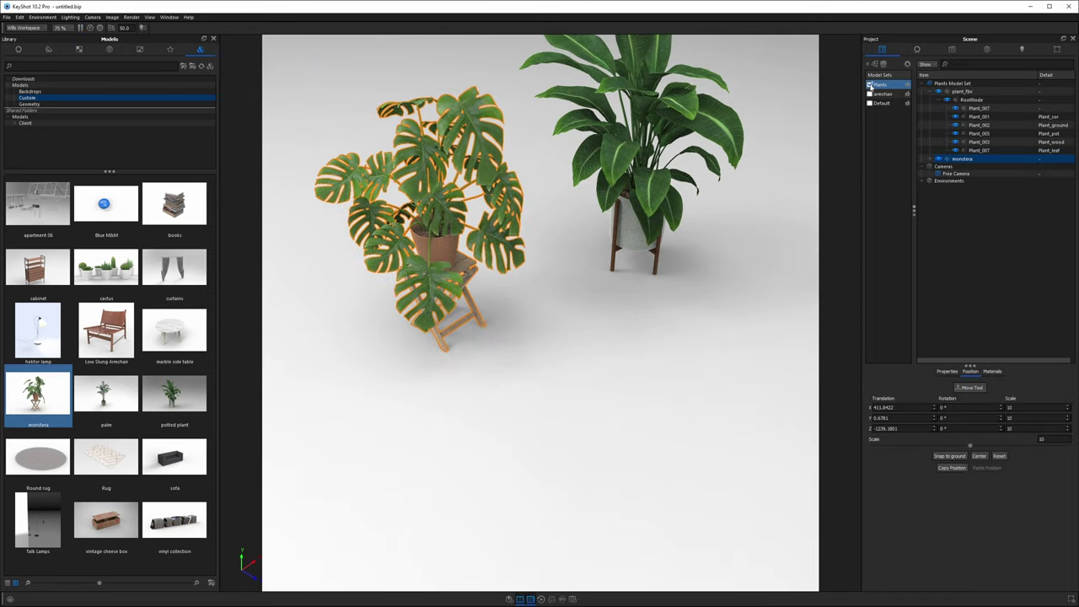
# Hide the Plants set and add a "table" model set containing the marble side table
pyautogui.click(870, 85)
pyautogui.click(875, 65)
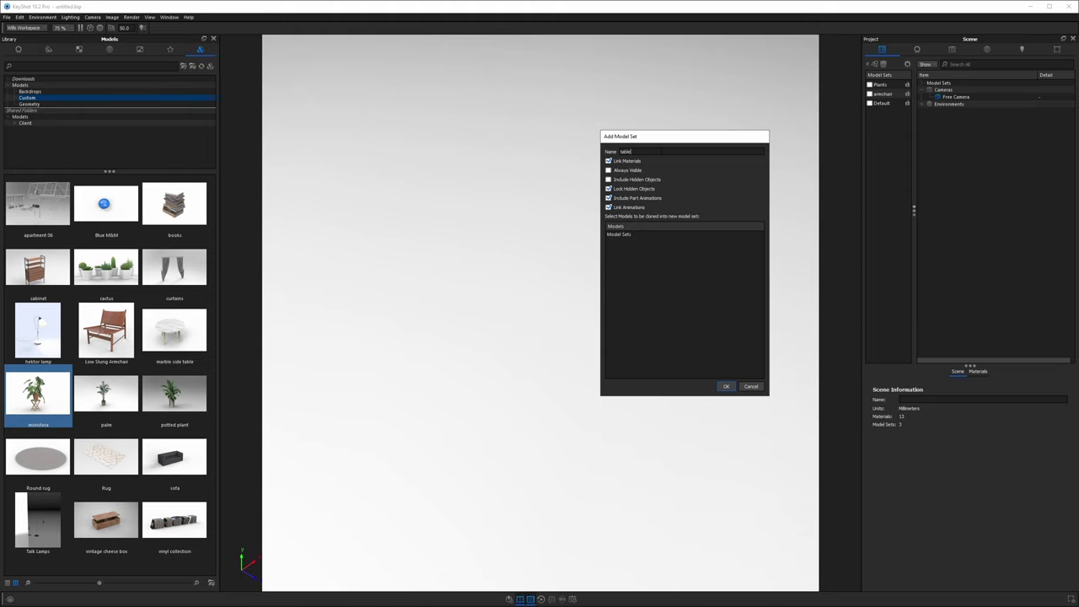
pyautogui.click(726, 386)
pyautogui.moveTo(175, 329); pyautogui.dragTo(456, 353)
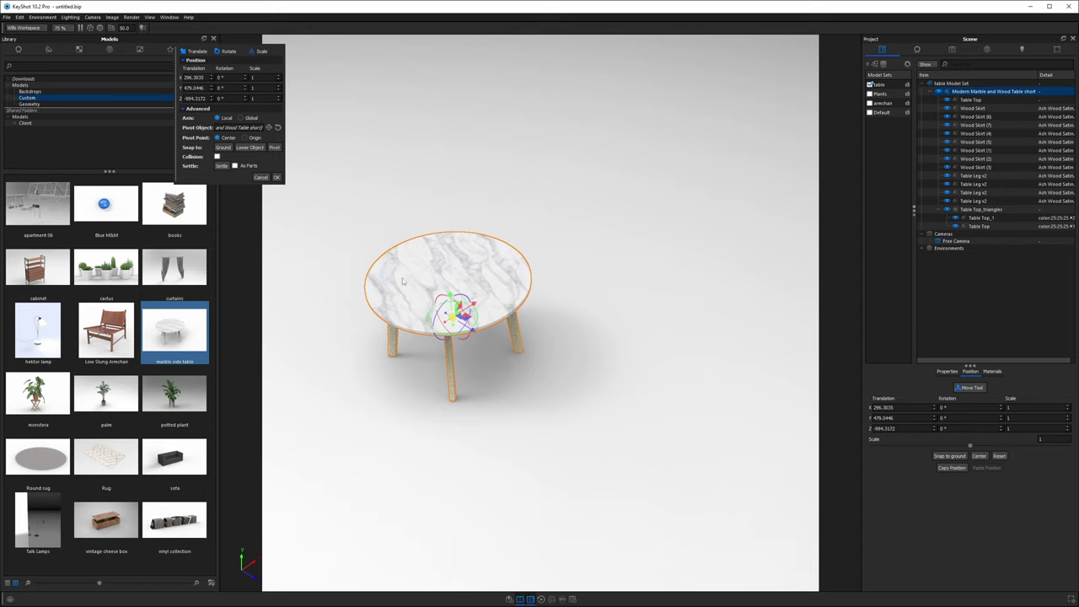
# Hide the table set and add a "cabinet" model set containing the cabinet from the Custom library
pyautogui.click(870, 84)
pyautogui.click(875, 65)
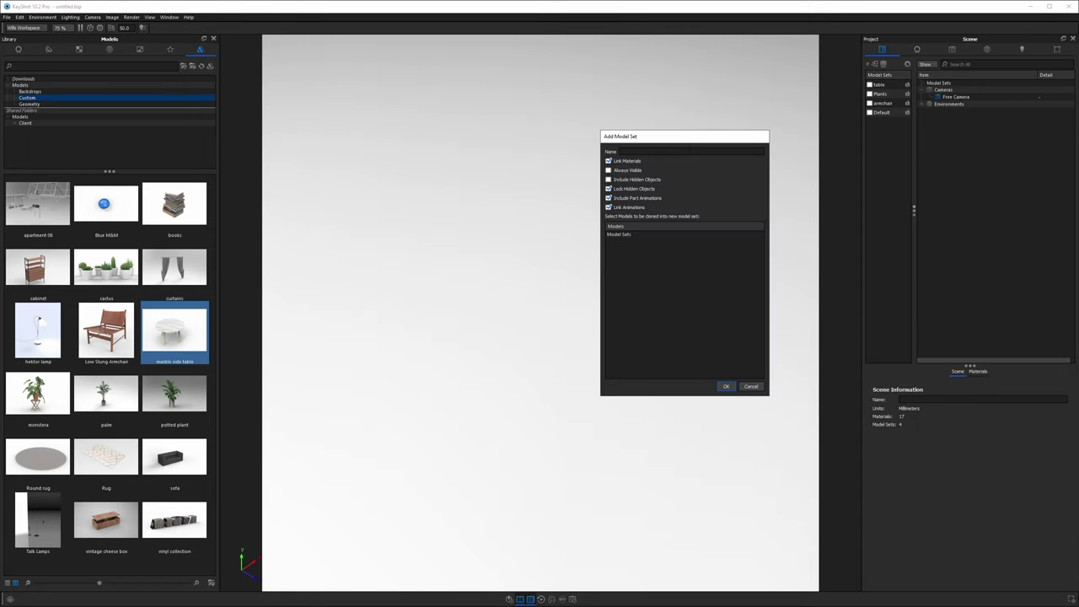
pyautogui.write('cabinet')
pyautogui.press('Return')
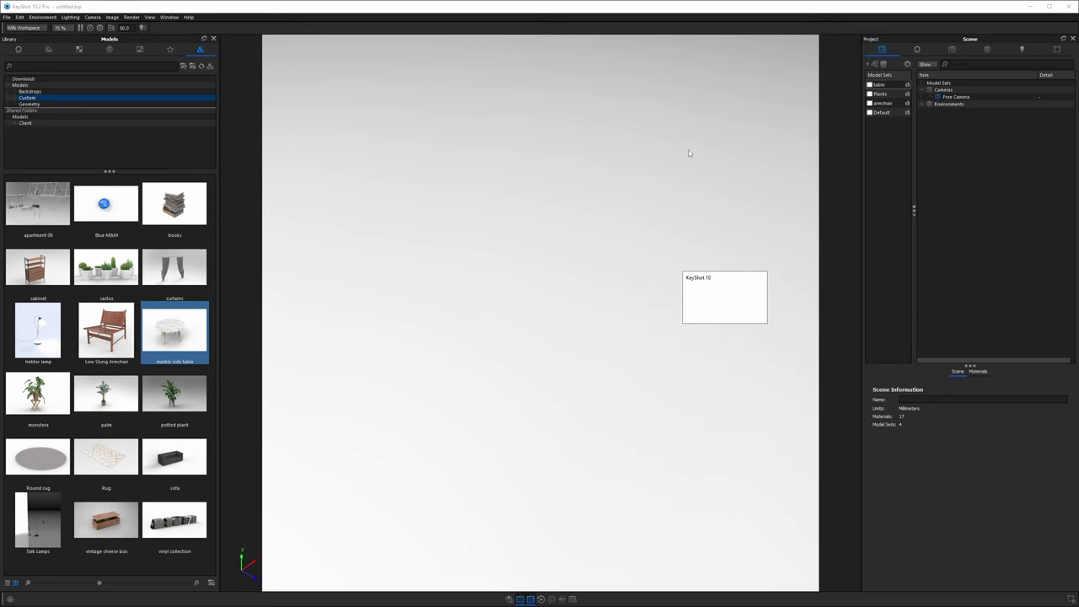
pyautogui.moveTo(38, 268); pyautogui.dragTo(472, 221)
pyautogui.click(277, 177)
# Show the table, Plants and armchair model sets together with the cabinet
pyautogui.click(870, 94)
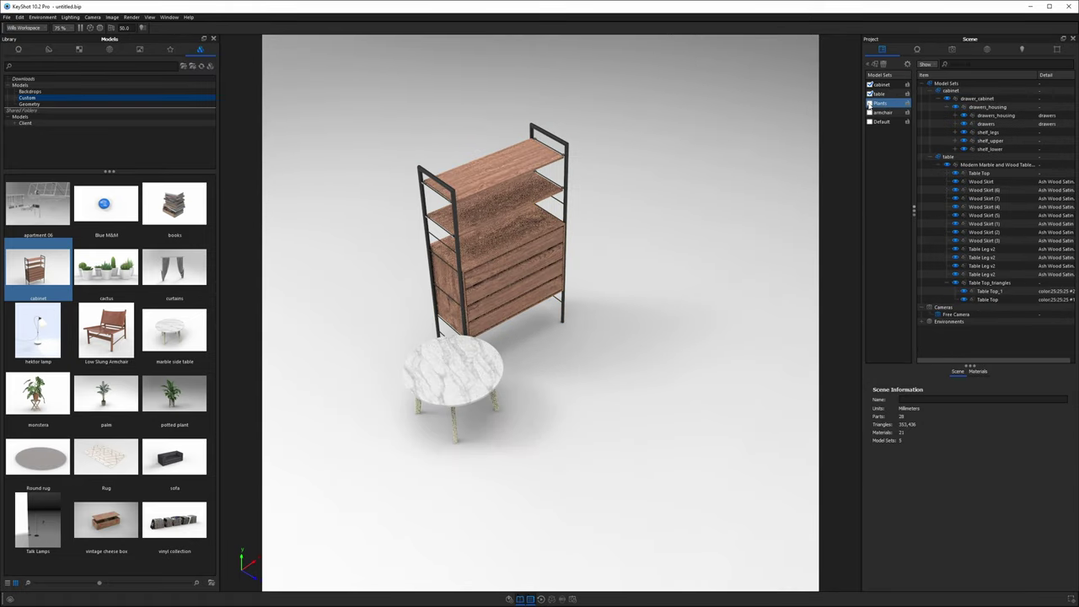
pyautogui.click(870, 103)
pyautogui.click(870, 113)
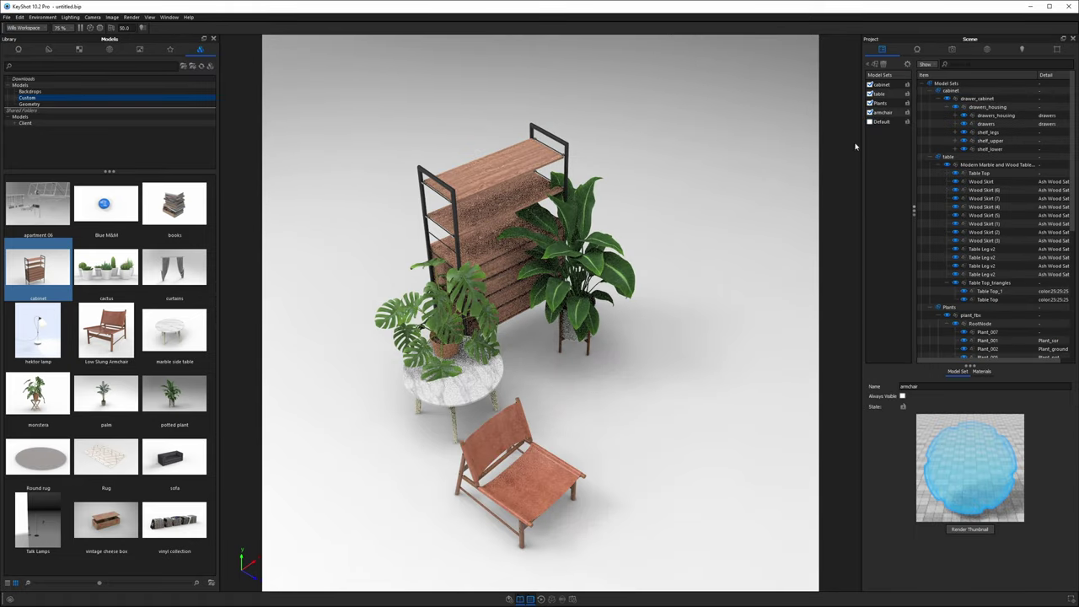
# Collapse the table, plant, lounge chair and cabinet groups in the scene tree
pyautogui.moveTo(630, 354); pyautogui.dragTo(841, 217)
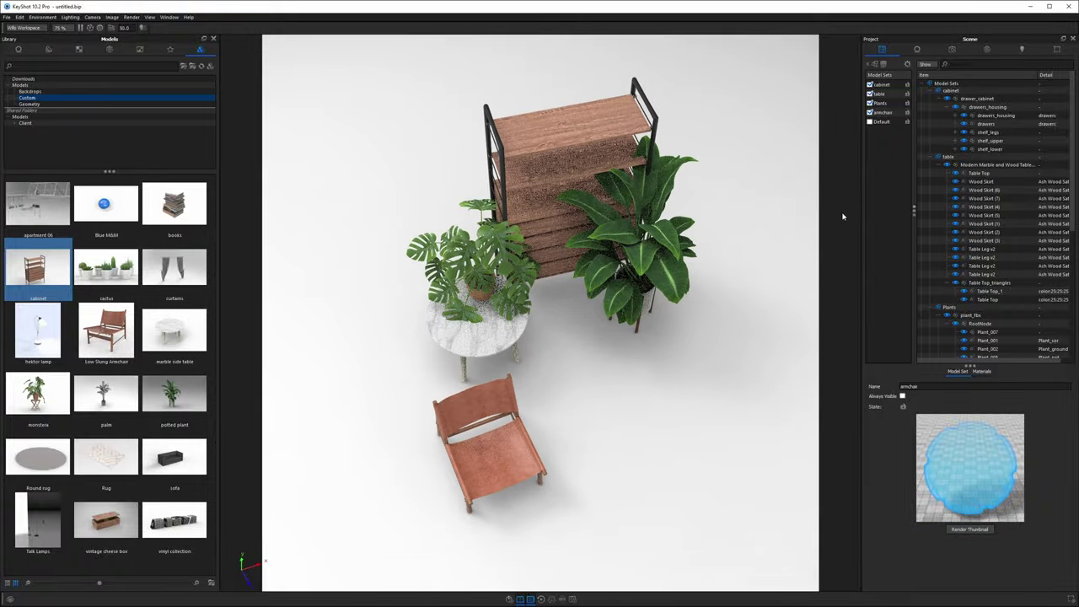
pyautogui.click(939, 165)
pyautogui.click(939, 179)
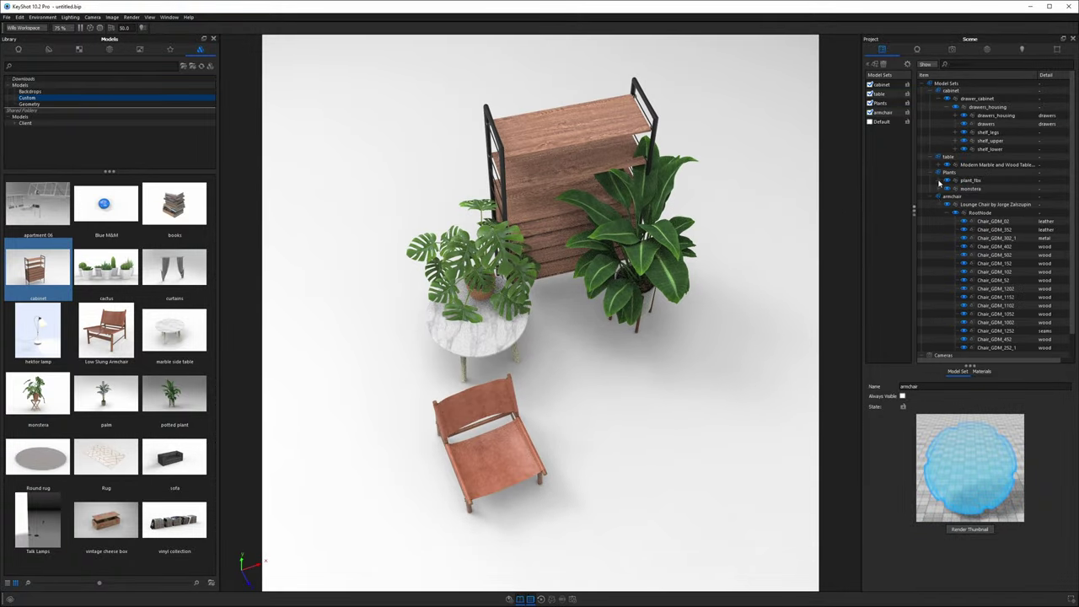
pyautogui.click(941, 205)
pyautogui.click(939, 98)
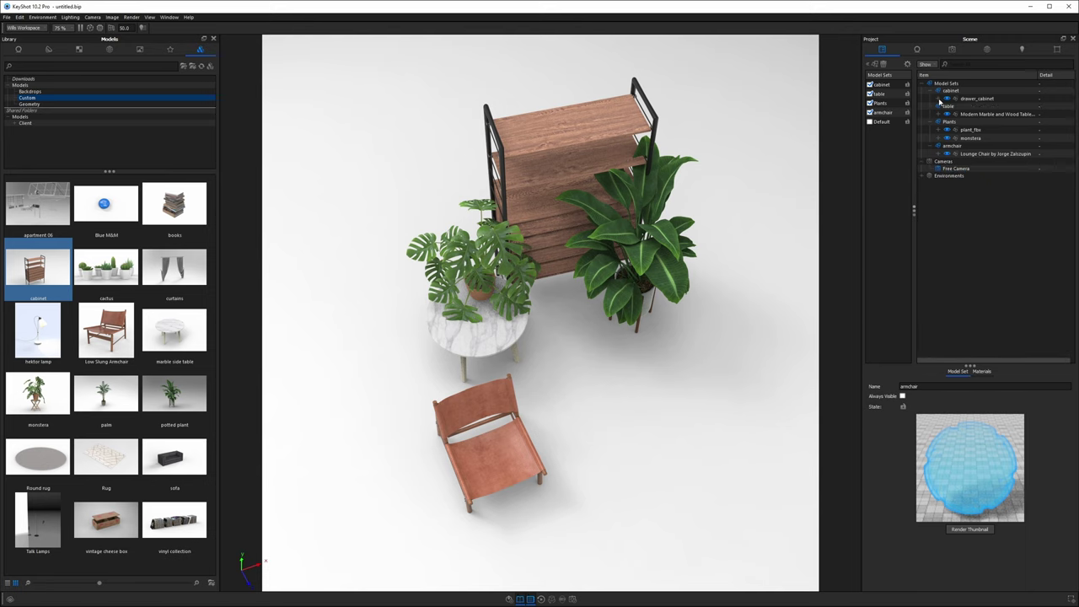
# Move the marble table away from the monstera onto the open floor beside the armchair
pyautogui.click(994, 114)
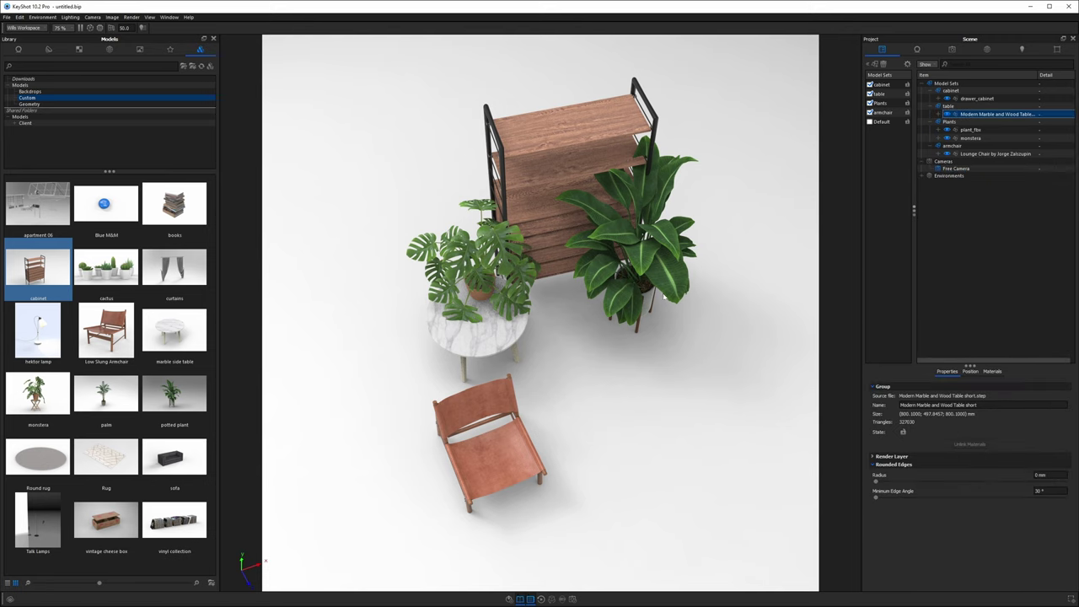
pyautogui.click(970, 387)
pyautogui.moveTo(477, 329); pyautogui.dragTo(647, 474)
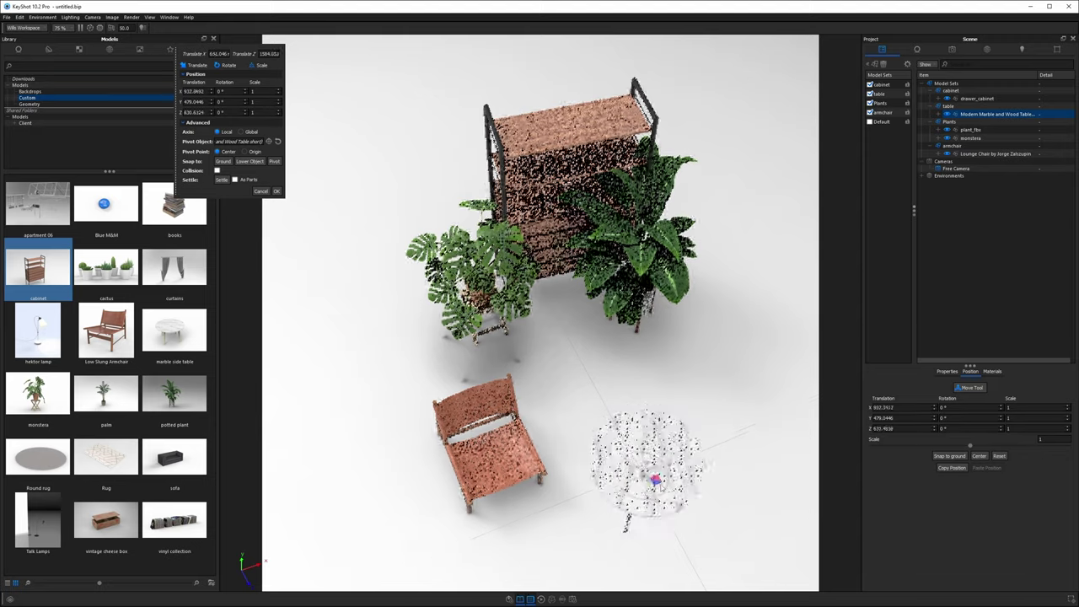
pyautogui.click(276, 190)
# Rotate the lounge chair about 31° around Y towards the table and shift it to about X -259, Z 15
pyautogui.click(995, 153)
pyautogui.click(969, 387)
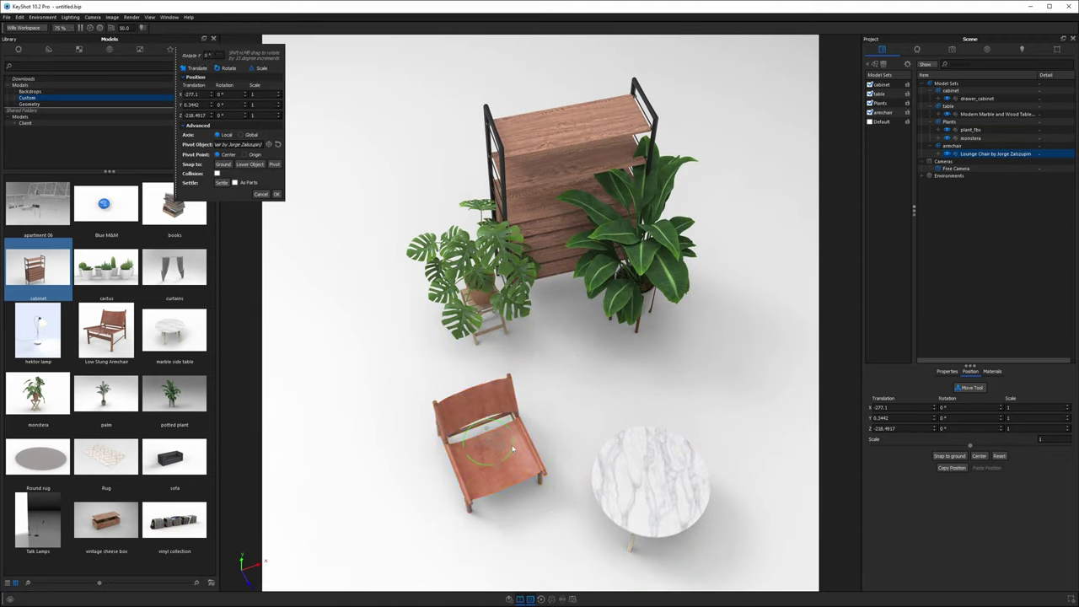
pyautogui.moveTo(485, 429); pyautogui.dragTo(518, 445)
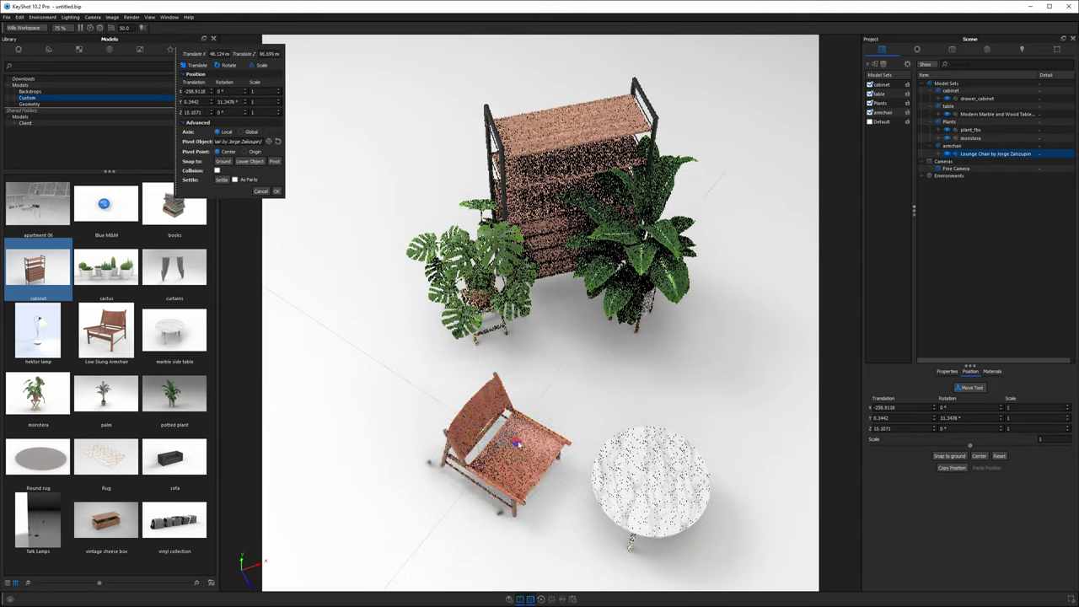
pyautogui.click(275, 190)
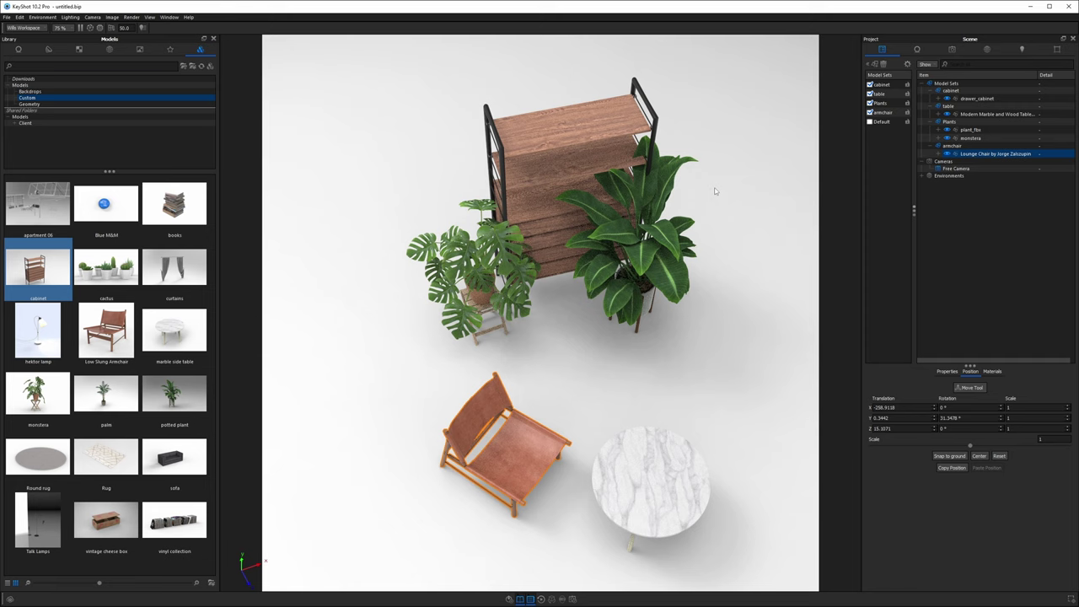
# Reposition the drawer cabinet from behind the plants so it stands beside them in the furniture group
pyautogui.click(976, 100)
pyautogui.doubleClick(976, 100)
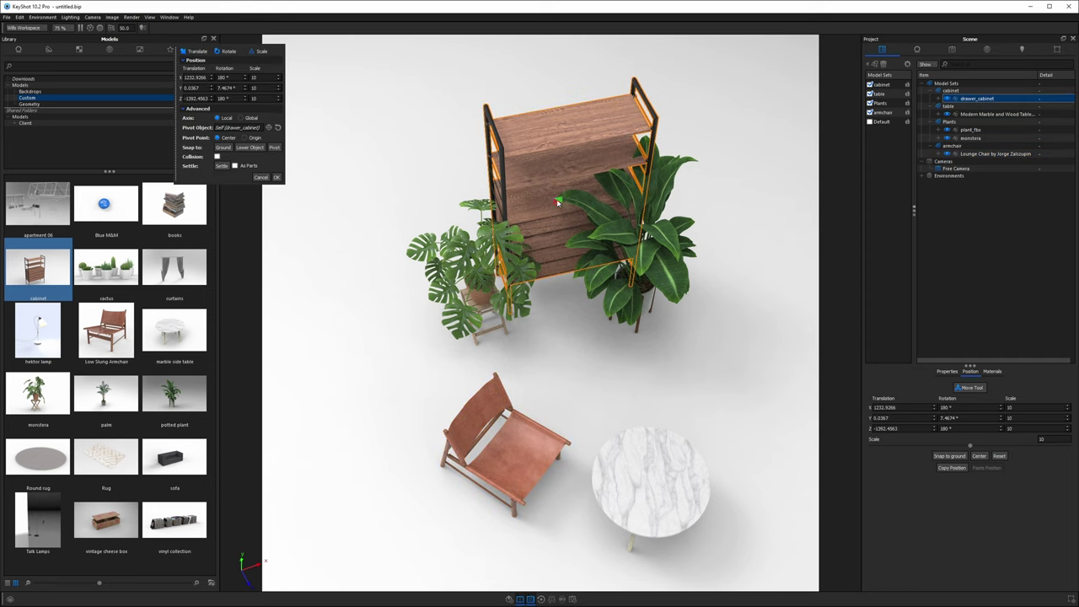
pyautogui.moveTo(550, 199); pyautogui.dragTo(537, 333)
pyautogui.scroll(3, 591, 320)
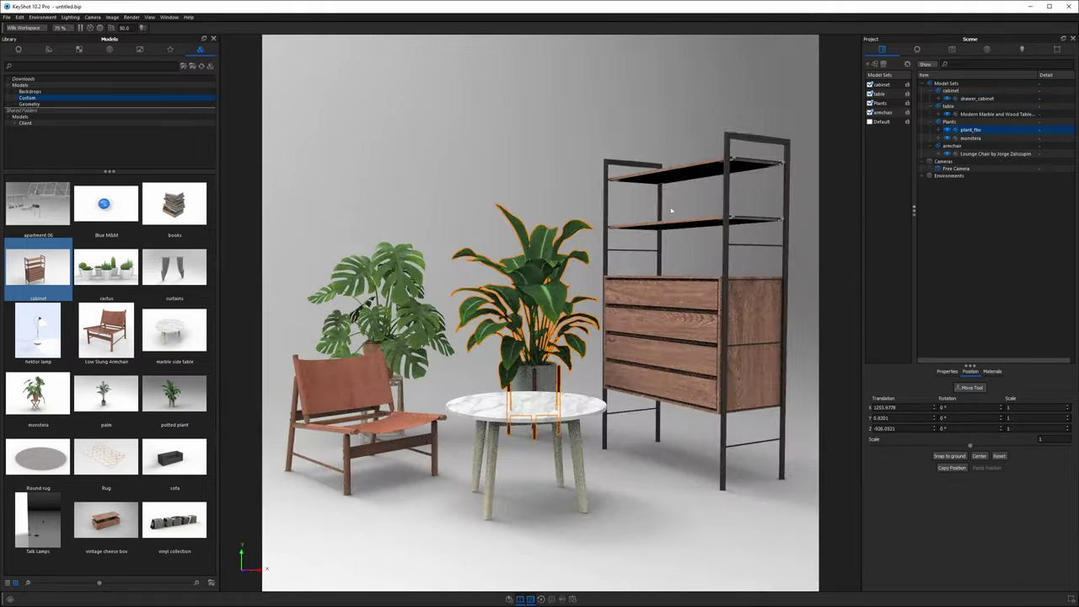
# Light the scene with the 3 Panels Straight 4K studio environment
pyautogui.click(988, 51)
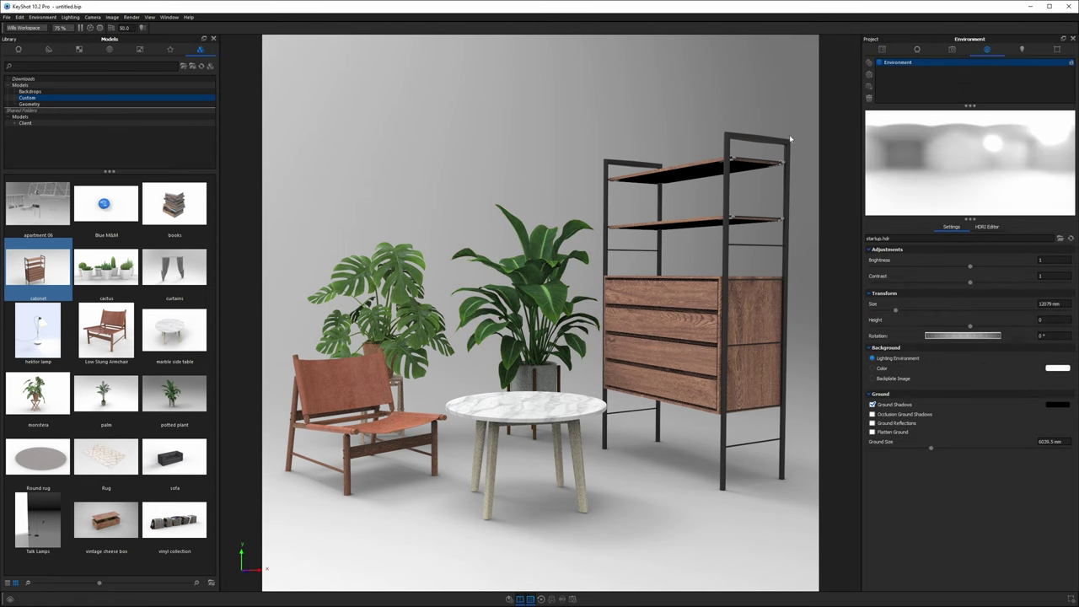
pyautogui.click(110, 49)
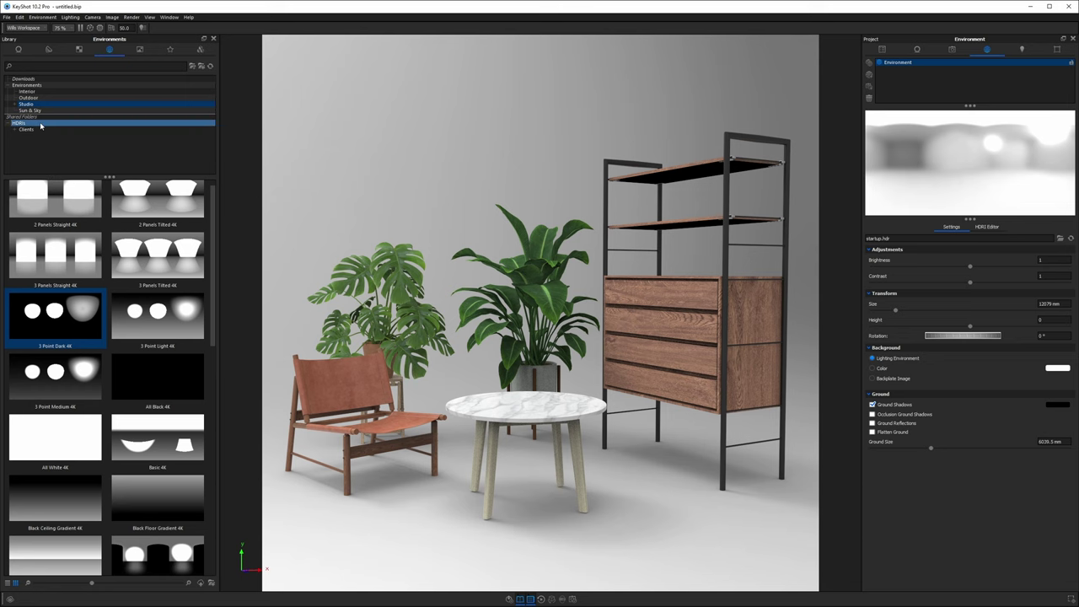
pyautogui.moveTo(69, 267); pyautogui.dragTo(426, 277)
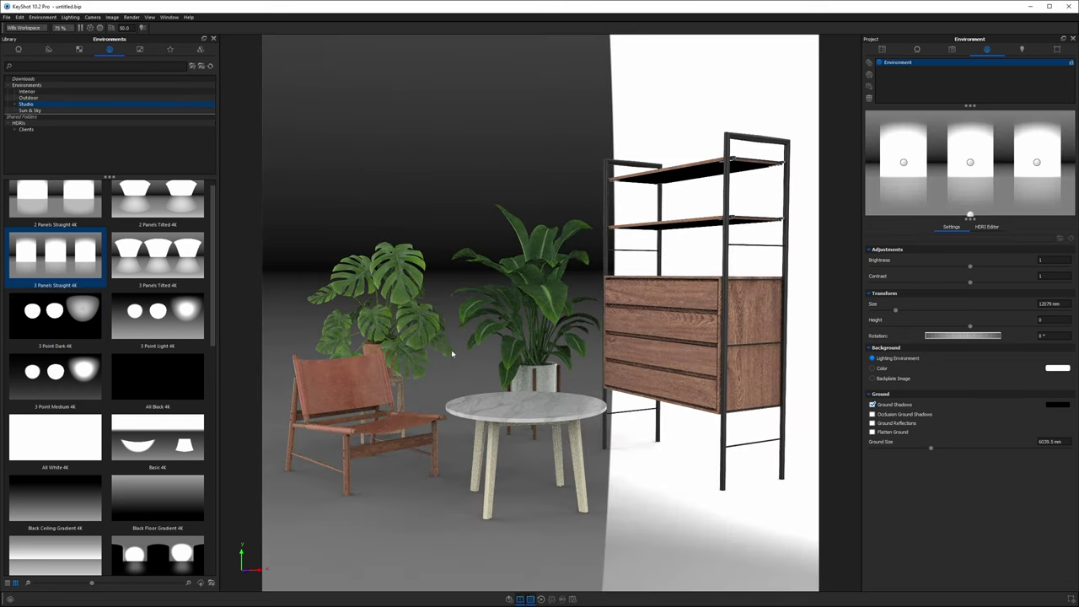
# Apply the Aversis_Office-hallway-white_3k interior environment, rotated to 328° with brightness 1.484 and the background set to Color
pyautogui.click(28, 91)
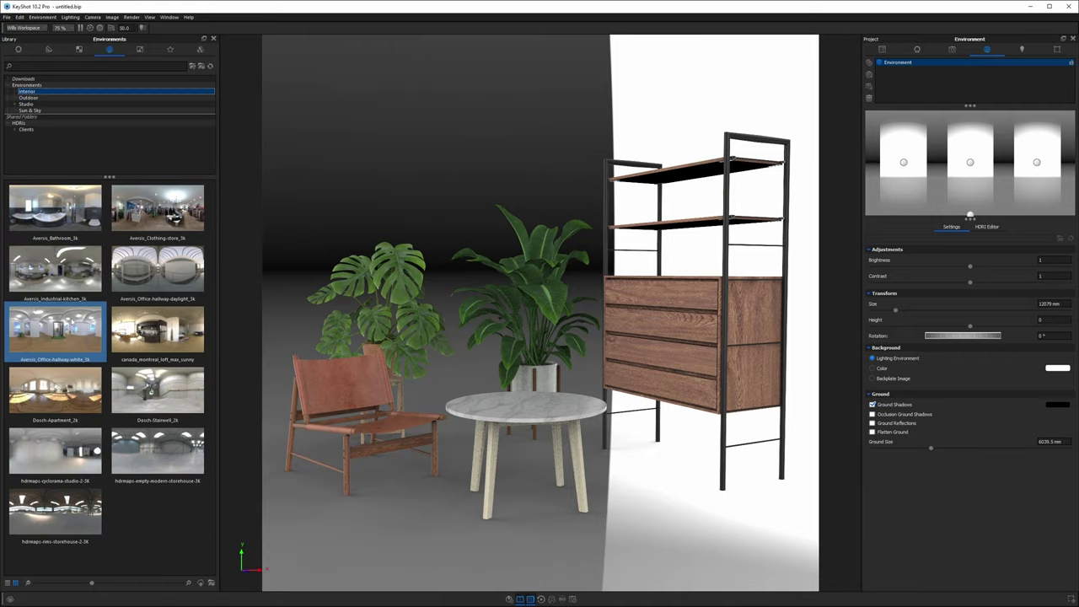
pyautogui.moveTo(55, 329); pyautogui.dragTo(286, 398)
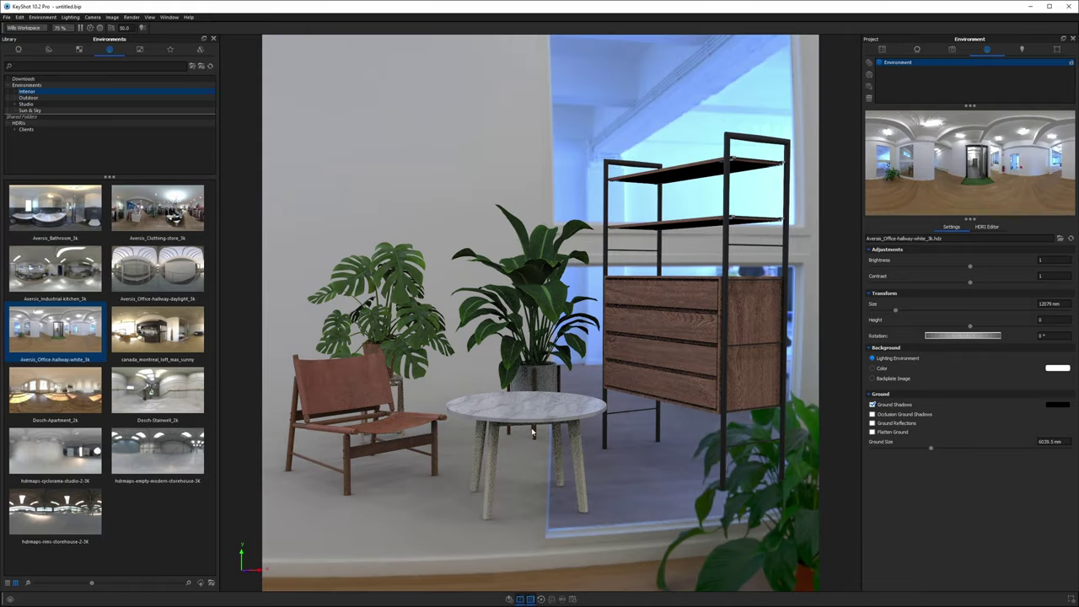
pyautogui.keyDown('ctrl'); pyautogui.moveTo(531, 432); pyautogui.dragTo(427, 203); pyautogui.keyUp('ctrl')
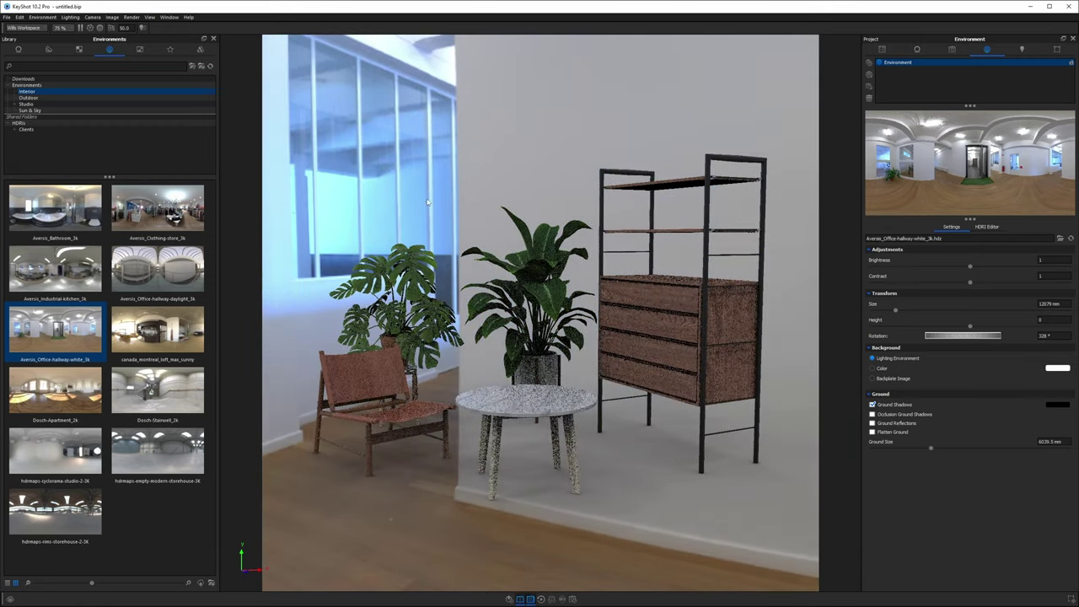
pyautogui.moveTo(970, 267); pyautogui.dragTo(1018, 267)
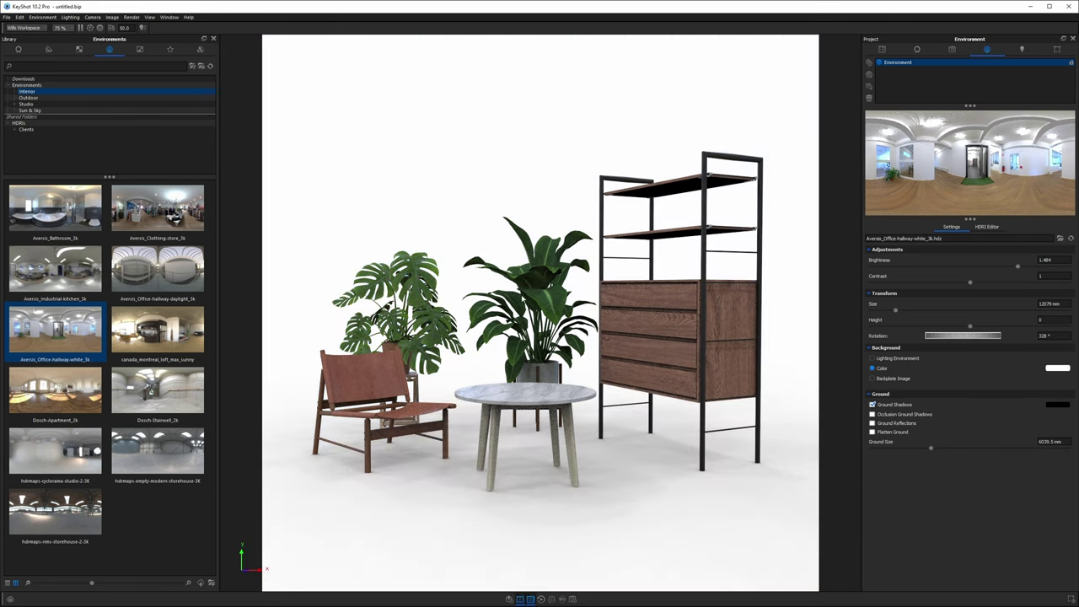
# Set the background colour to a light bluish grey with hue 223°, saturation 1% and value 91%
pyautogui.moveTo(516, 278); pyautogui.dragTo(540, 296)
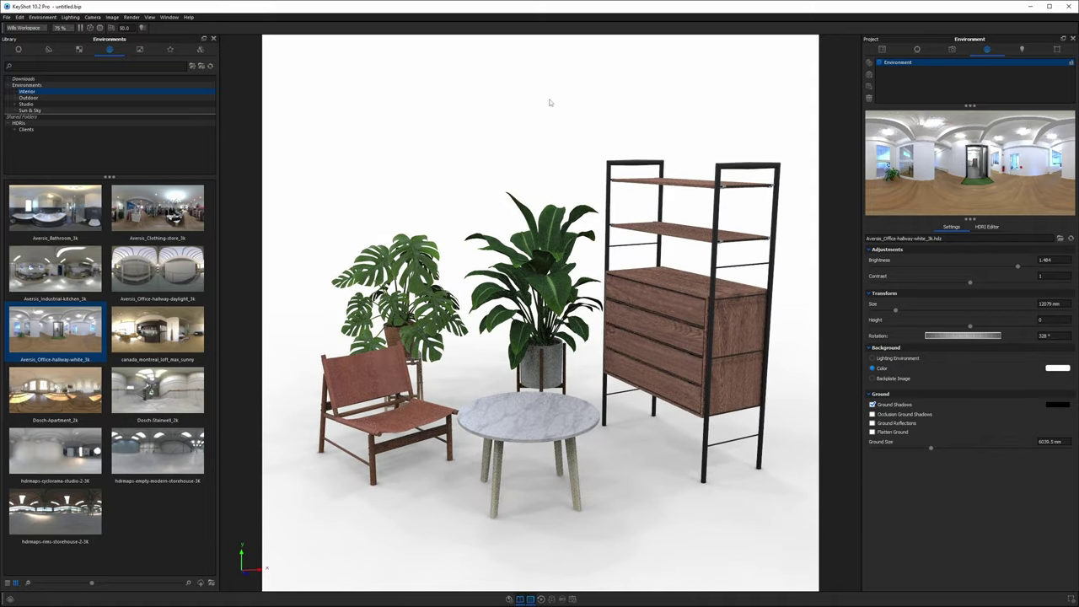
pyautogui.click(1063, 369)
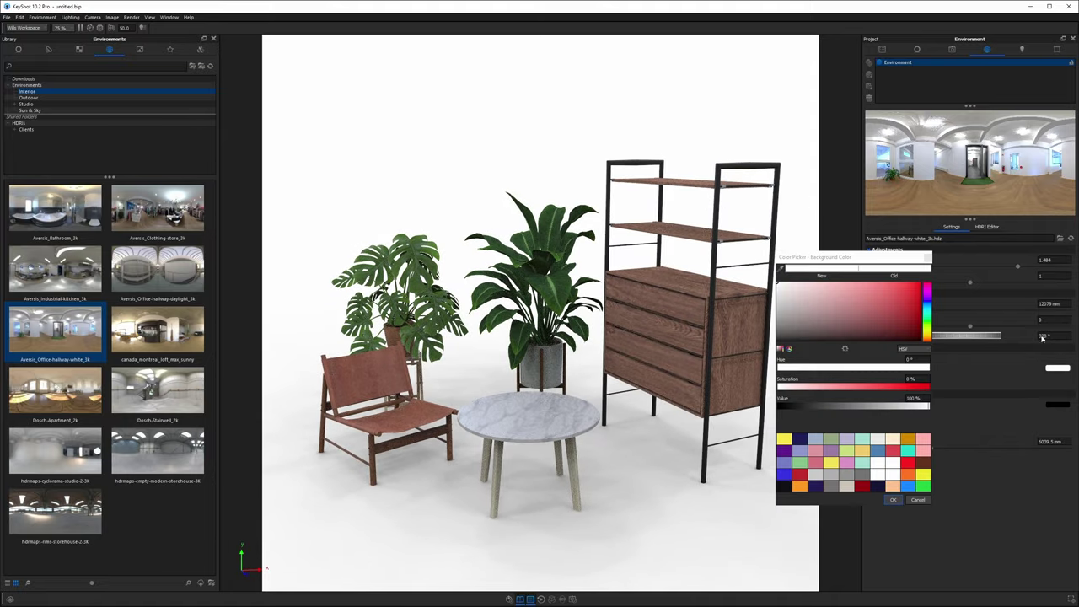
pyautogui.click(777, 289)
pyautogui.click(928, 309)
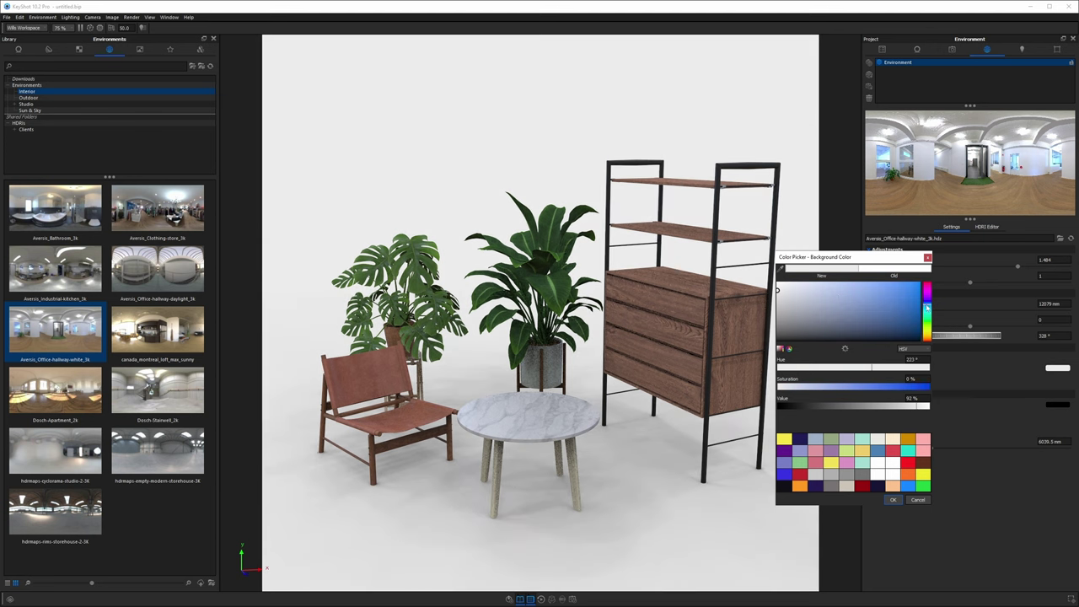
pyautogui.click(784, 291)
pyautogui.click(780, 292)
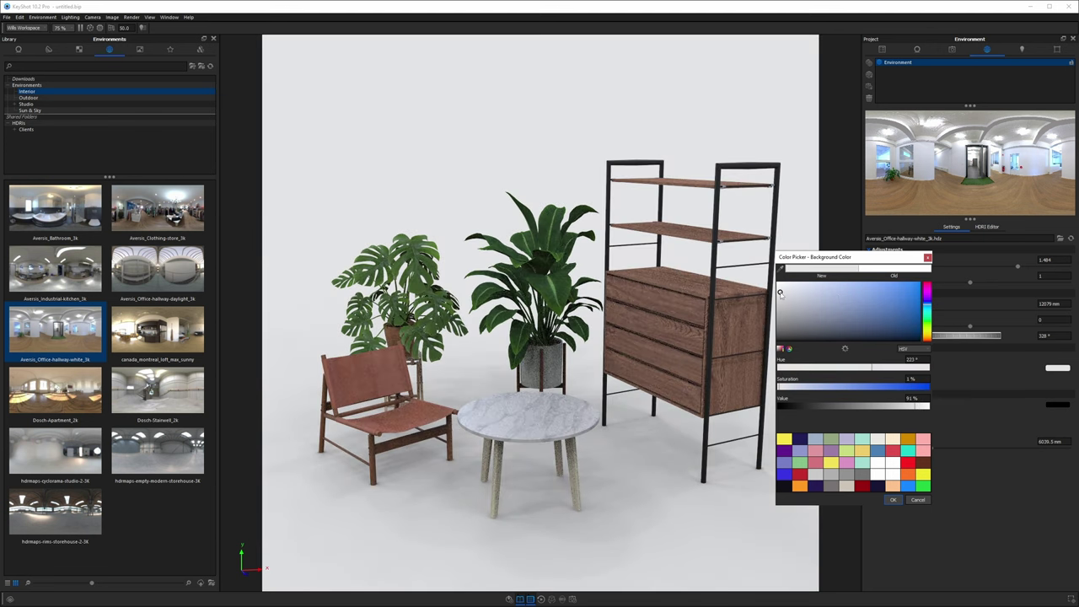
pyautogui.click(893, 499)
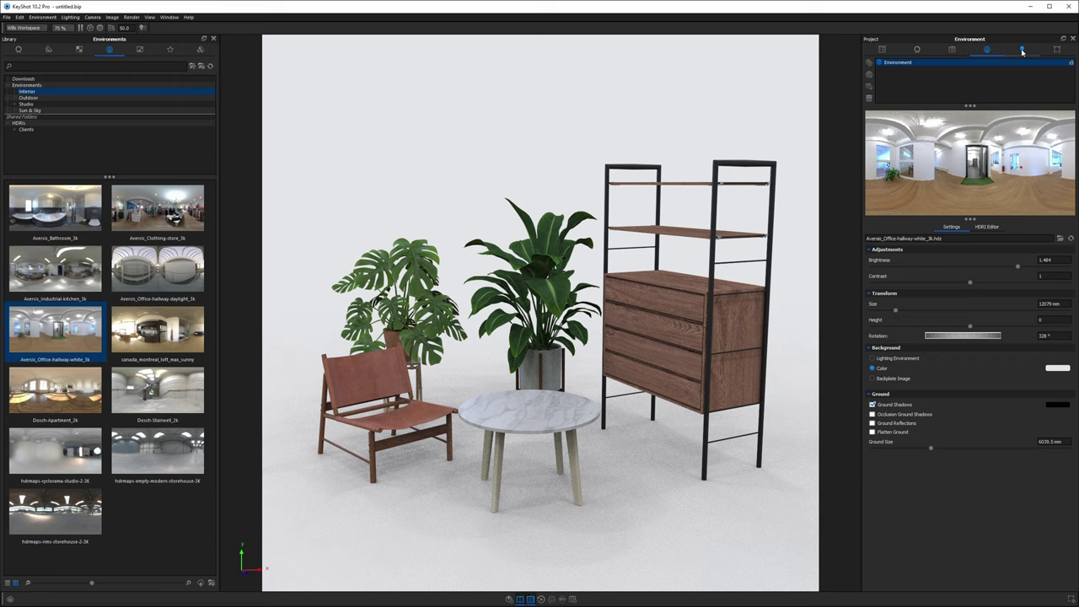
# Apply the Product lighting preset to the scene
pyautogui.click(1021, 50)
pyautogui.click(885, 97)
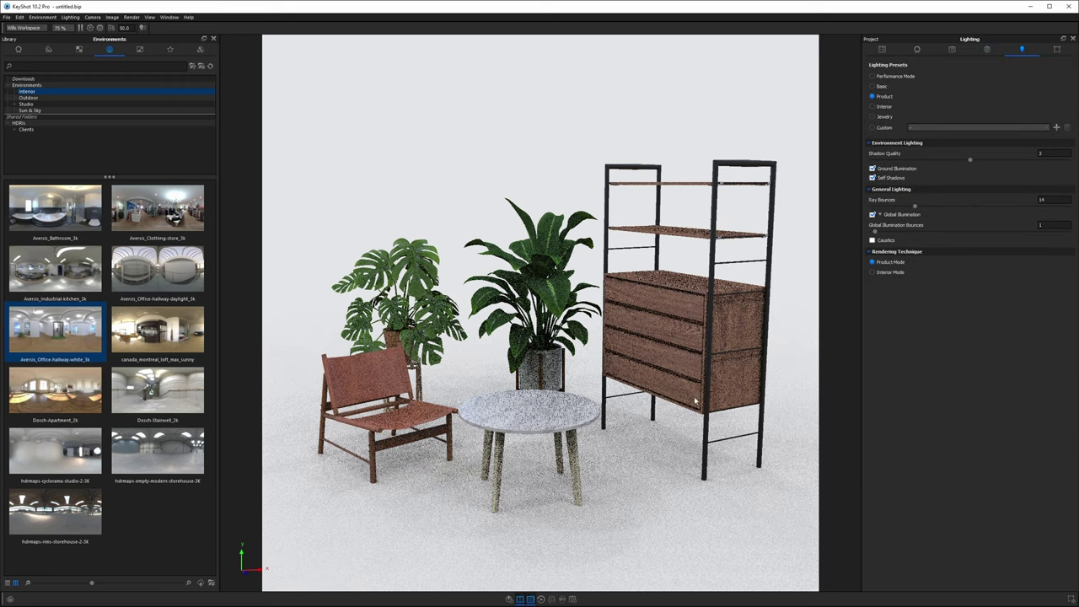